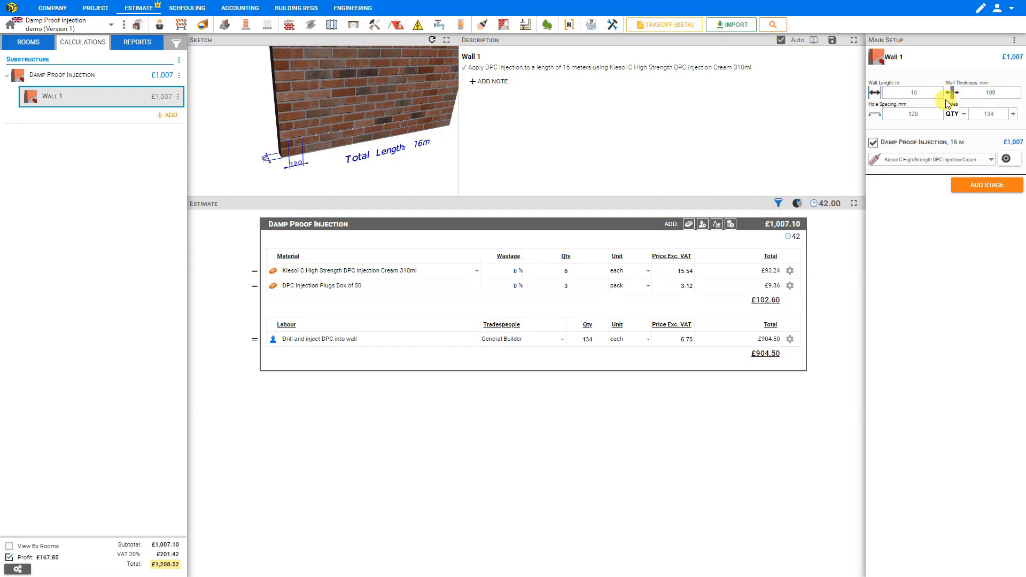
- Try a wall thickness of 280 mm for Wall 1, restore it to 100 mm, and open the hole spacing for editing
left_click(990, 93)
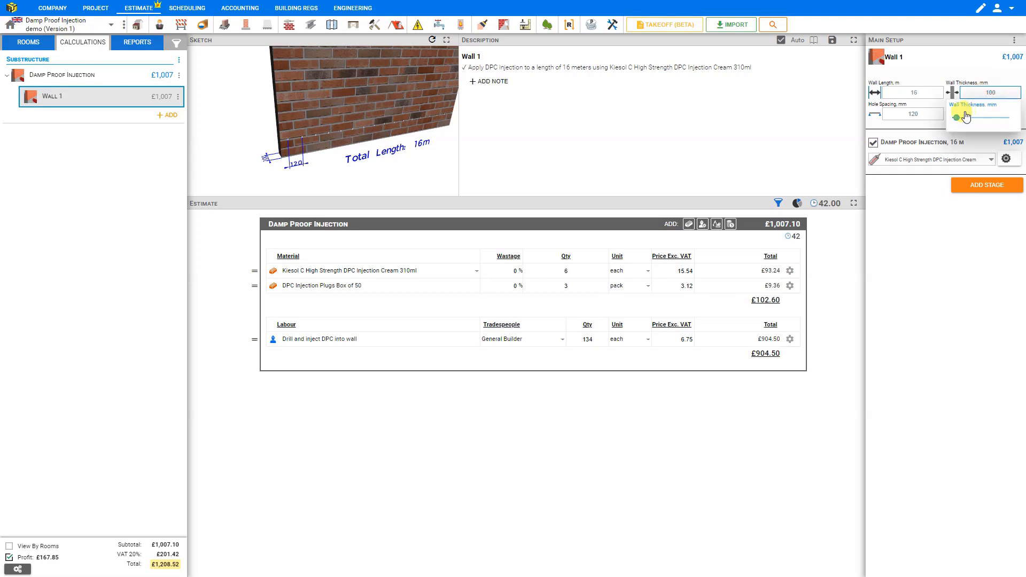
left_click_drag(956, 117, 977, 118)
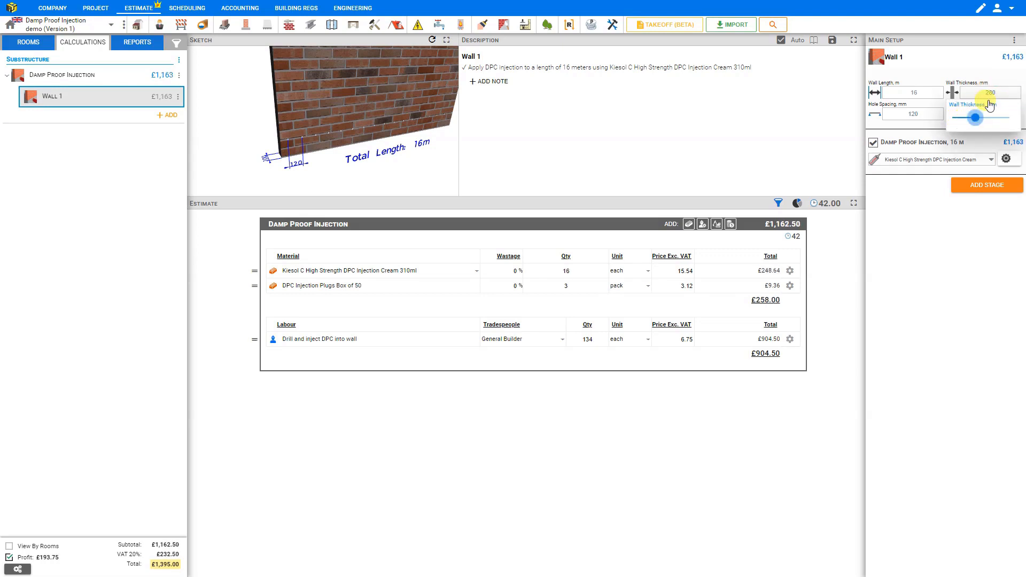
double_click(993, 92)
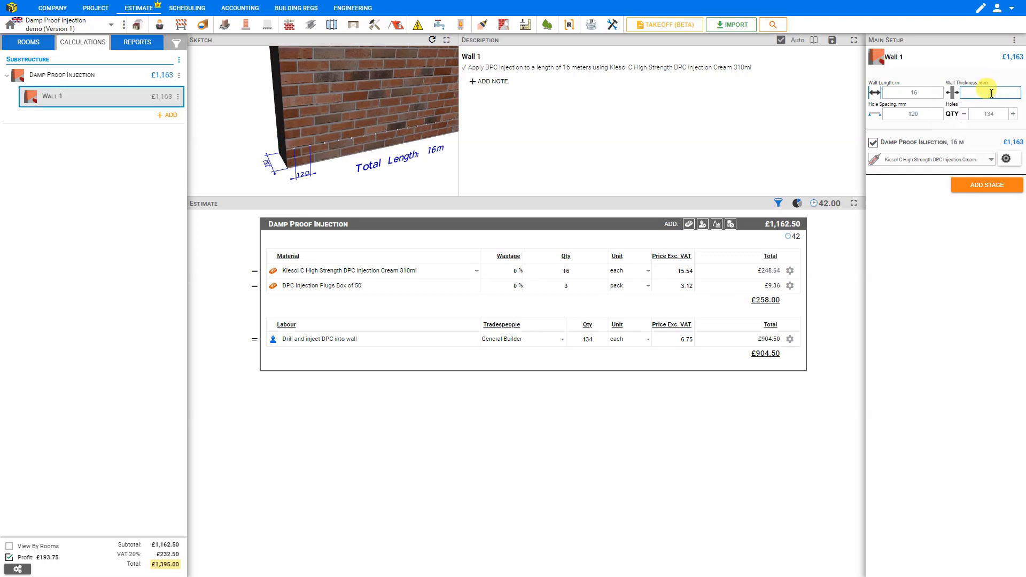
type("100")
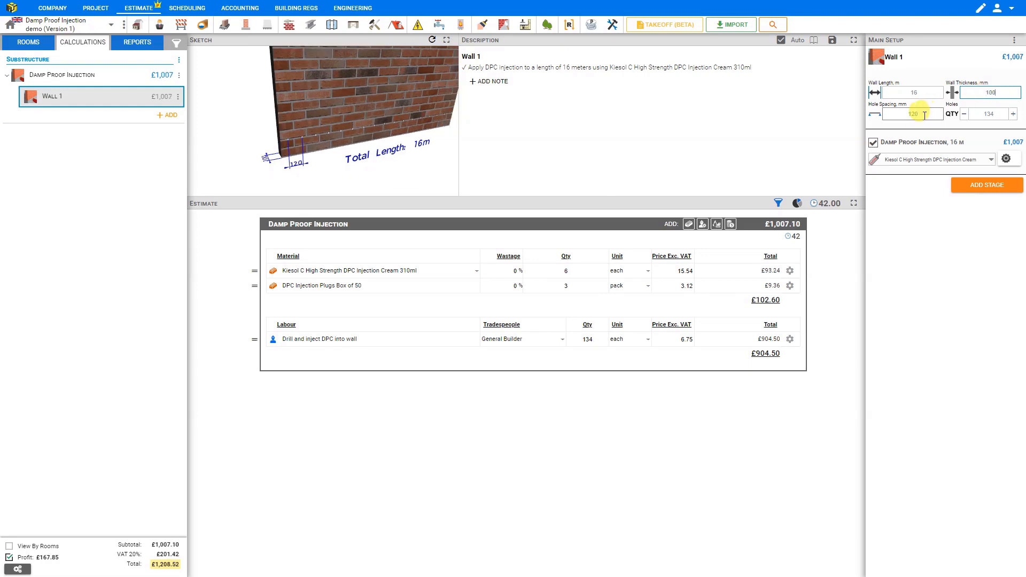
left_click(916, 115)
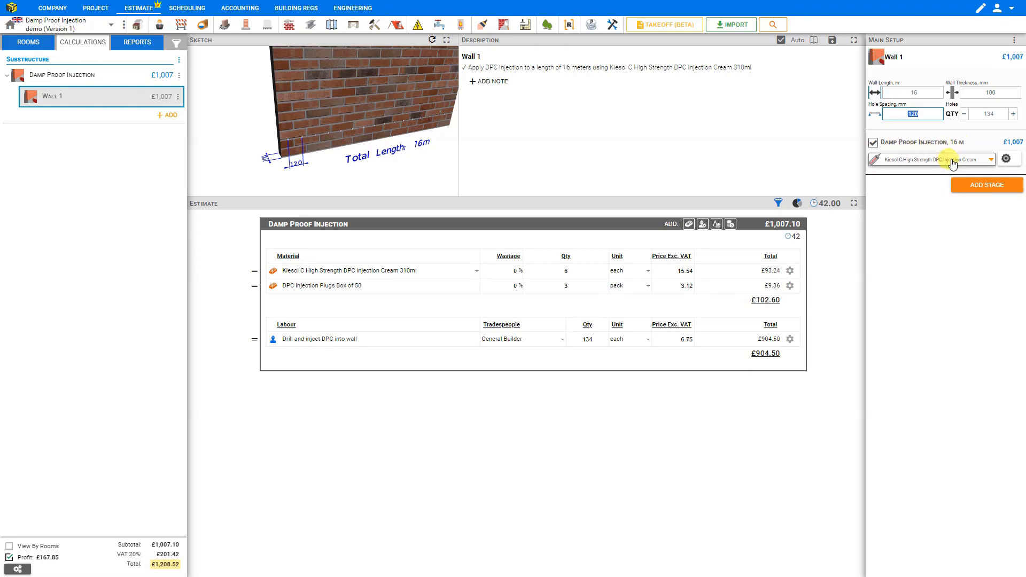
- View the DPC injection cream material pack, close it, and reselect Kiesol C High Strength DPC Injection Cream 310ml for Wall 1
left_click(990, 163)
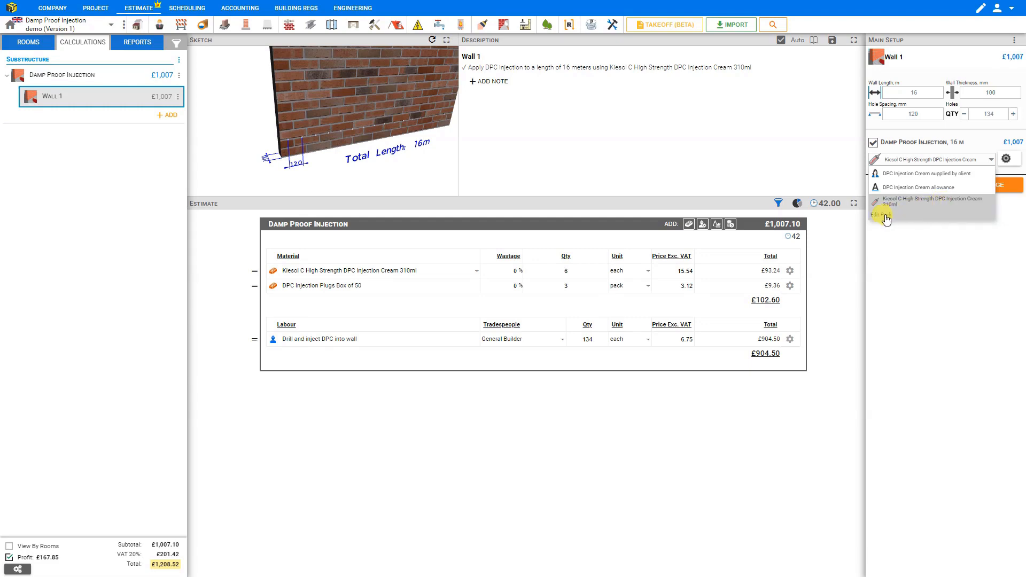
left_click(883, 215)
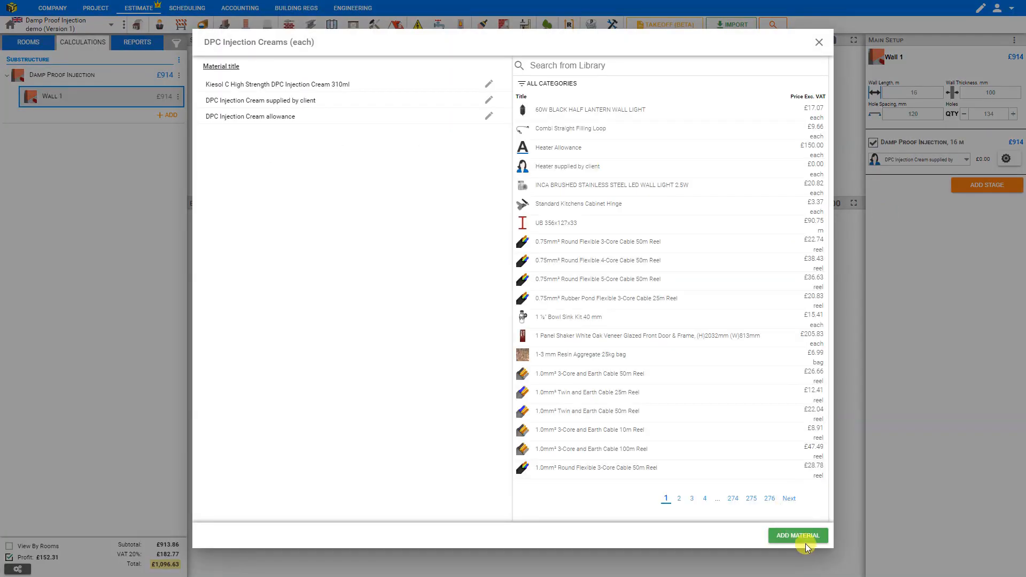
left_click(820, 44)
left_click(956, 158)
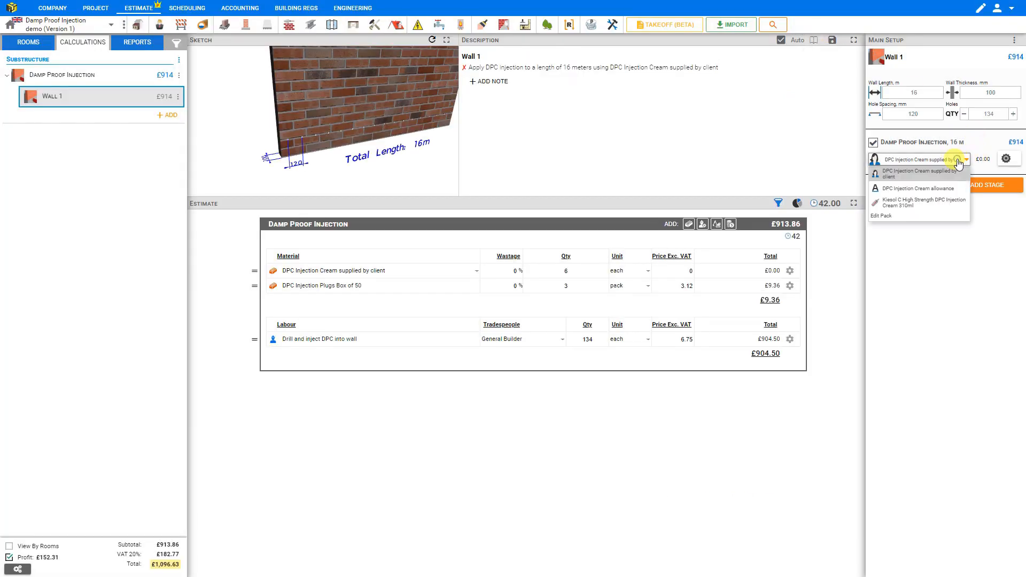
left_click(912, 206)
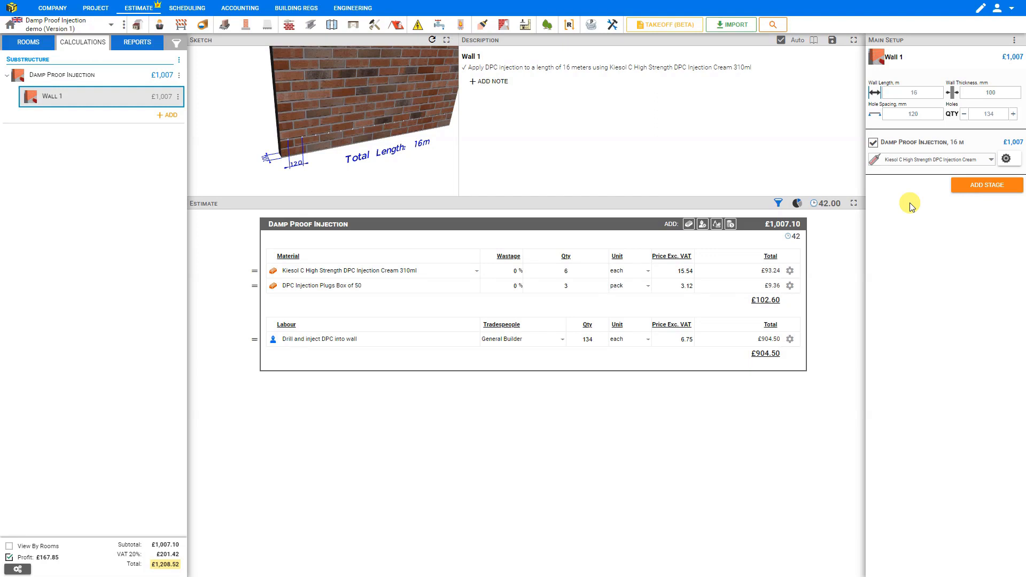
- Check the cartridge volume setting for the damp proof injection stage and close the settings
left_click(1006, 158)
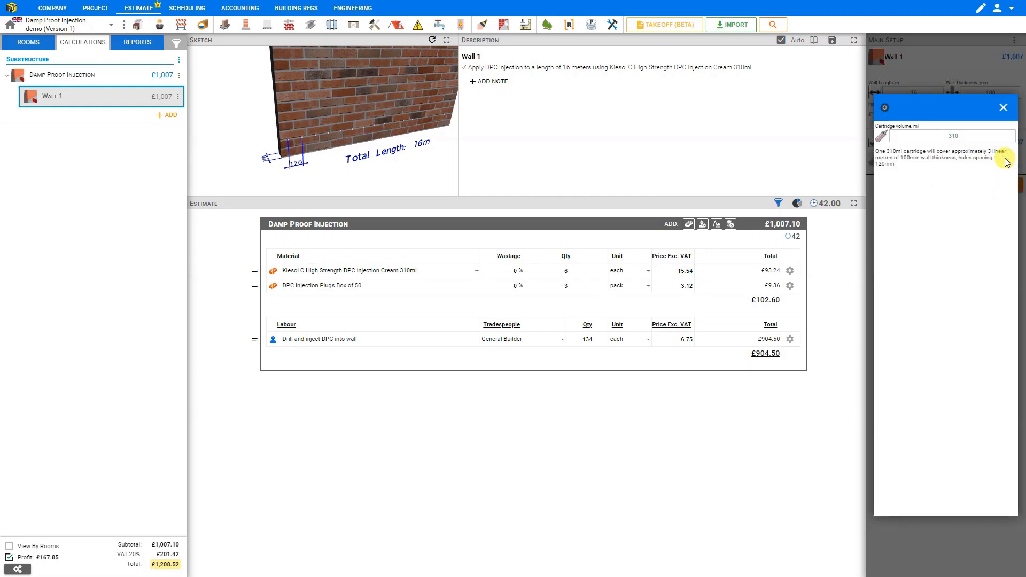
left_click(964, 136)
left_click(969, 135)
left_click(1003, 109)
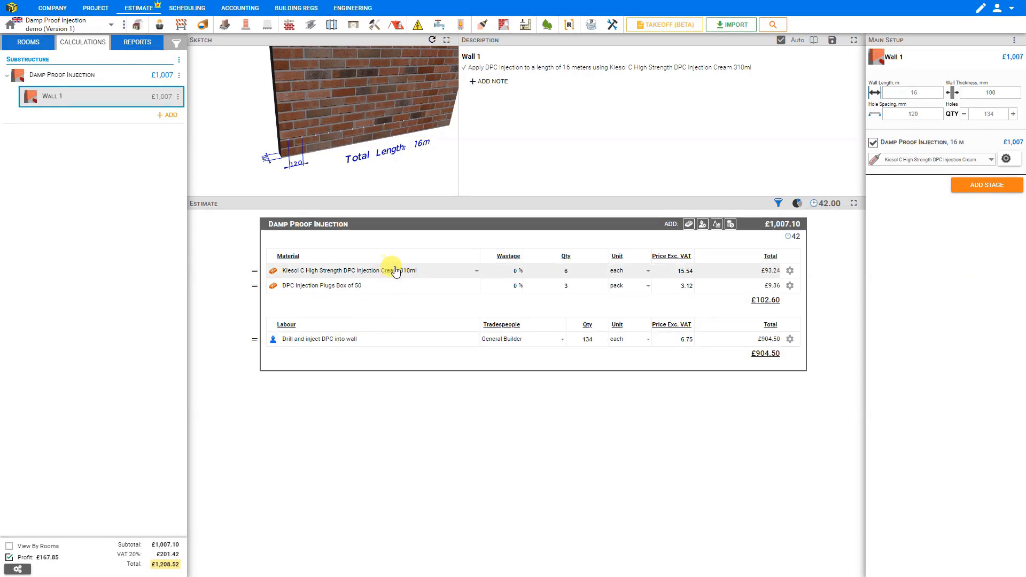
- Exclude and re-include the material and labour costs in the estimate one at a time, and view the tradespeople hours breakdown
left_click(779, 205)
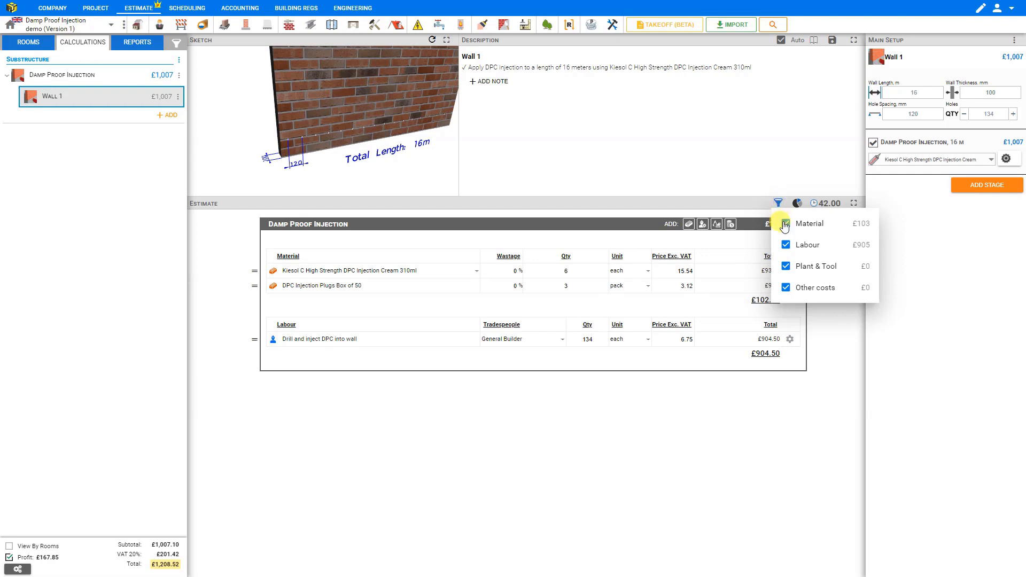
left_click(786, 225)
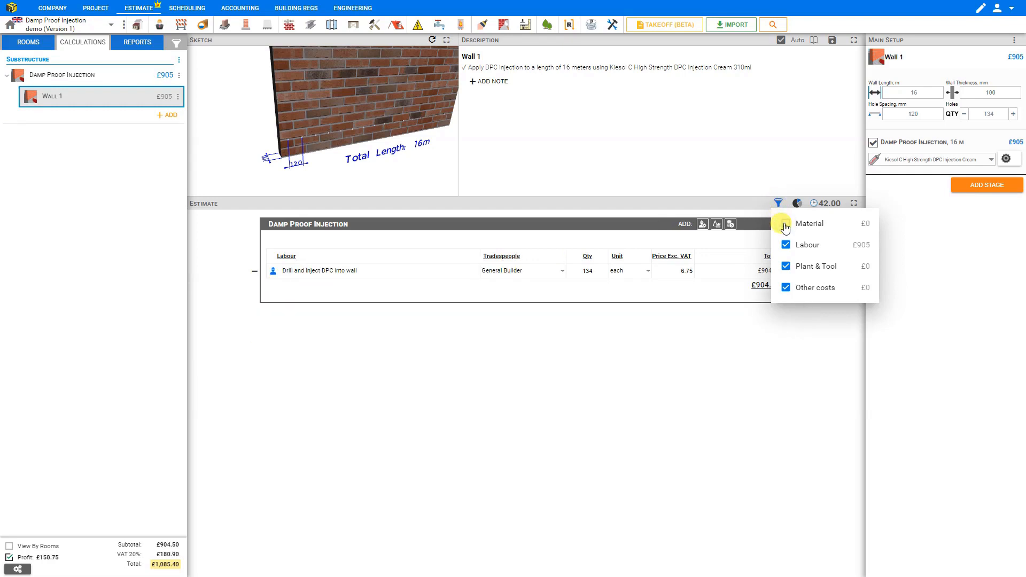
left_click(785, 226)
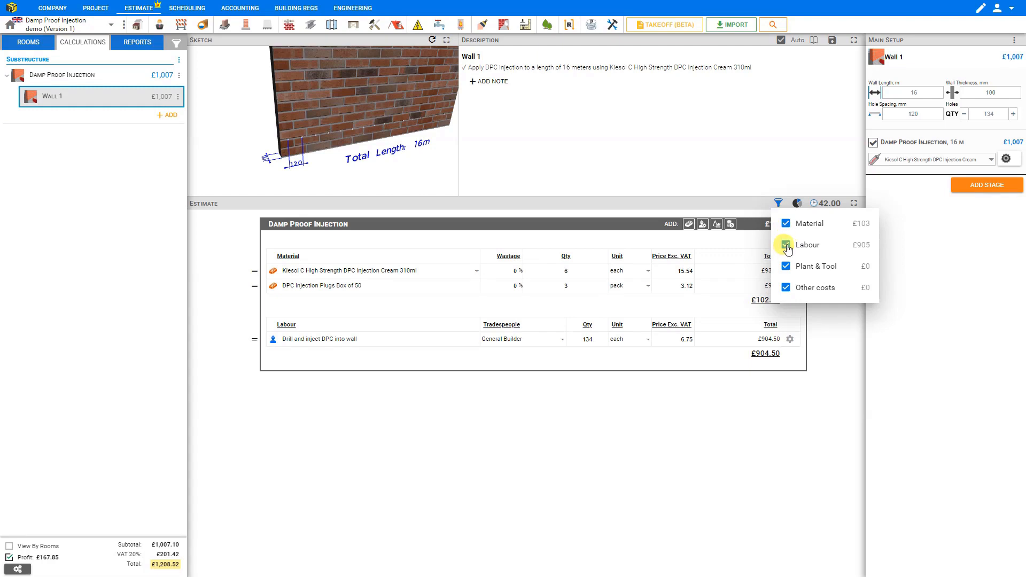
left_click(786, 245)
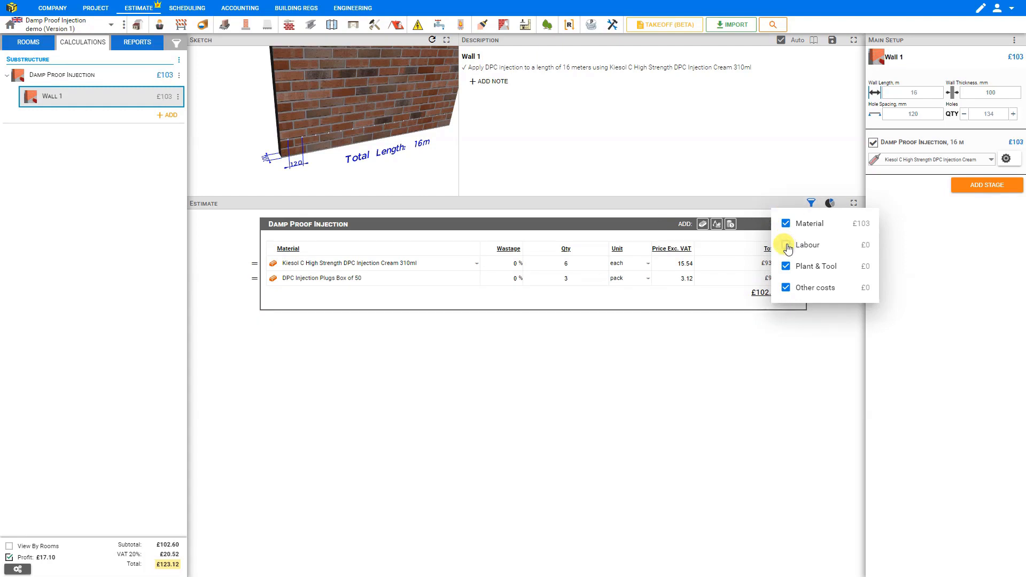
left_click(786, 246)
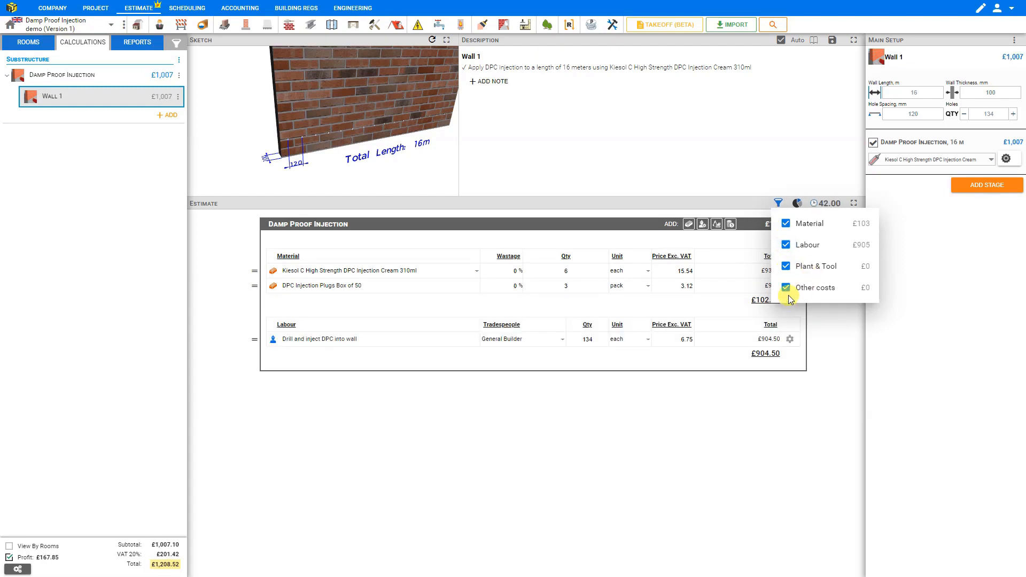
left_click(778, 203)
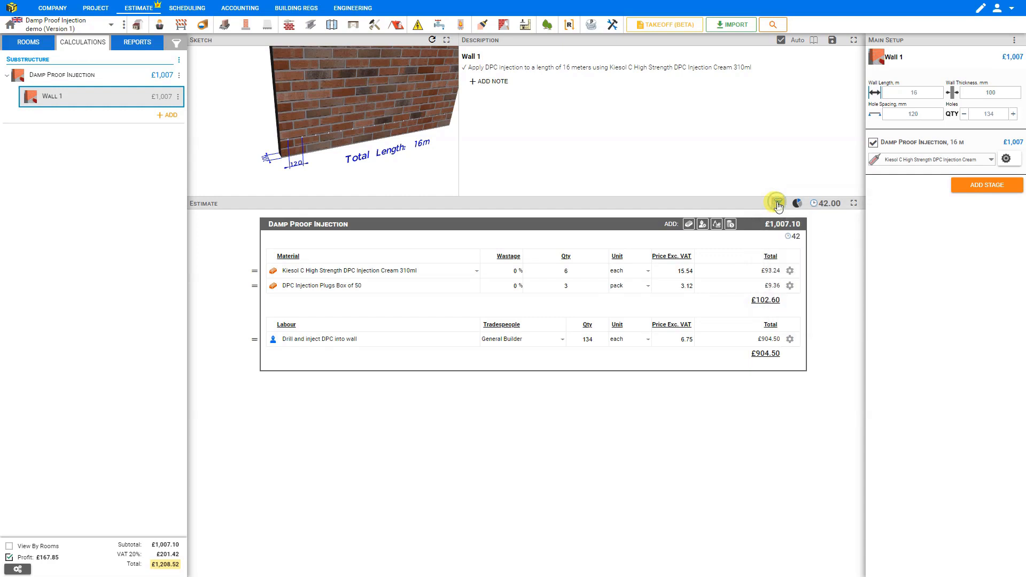
left_click(829, 206)
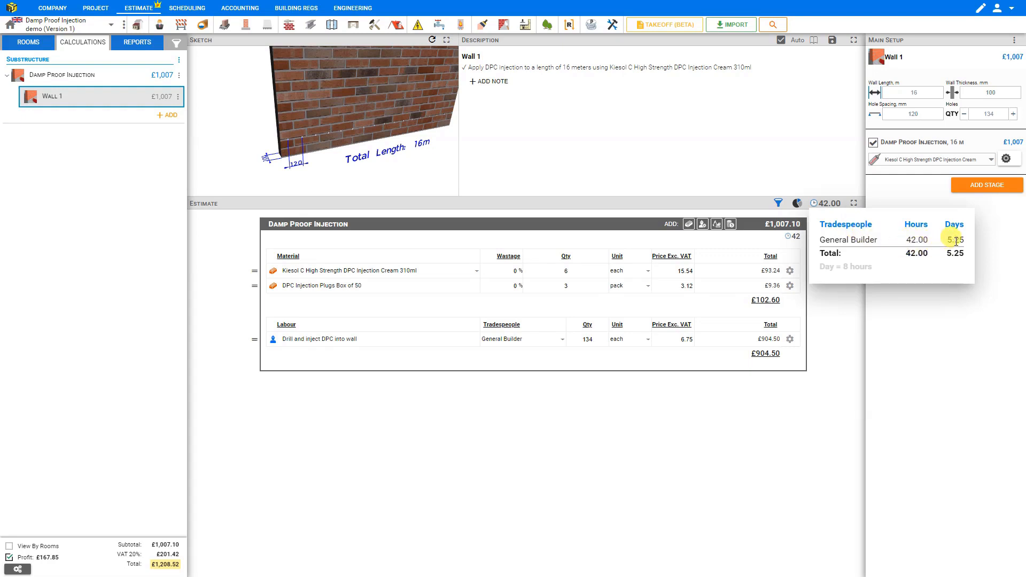
left_click(823, 210)
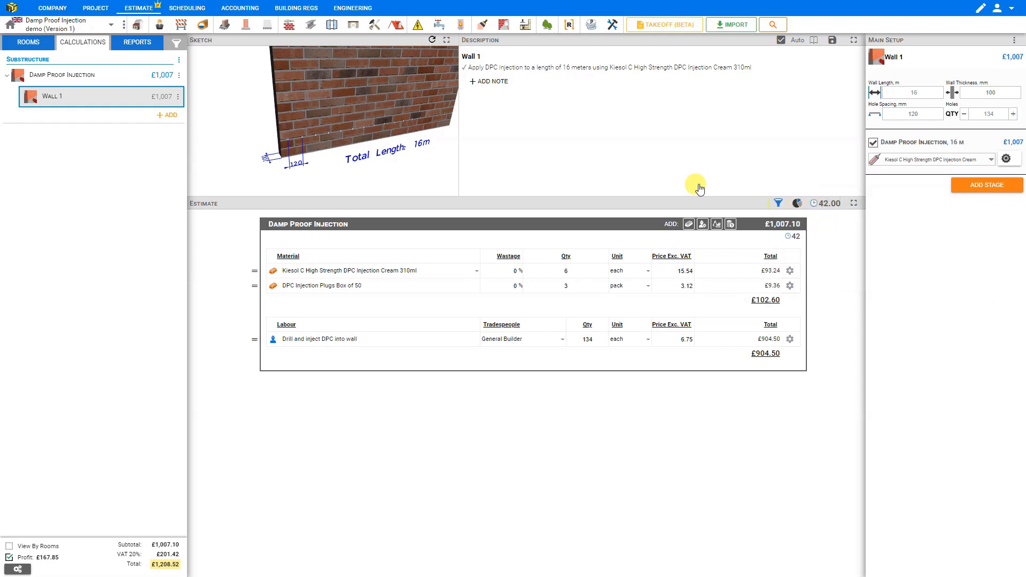
- Duplicate the Wall 1 module, and make further duplicates from its copy
left_click(178, 99)
left_click(213, 117)
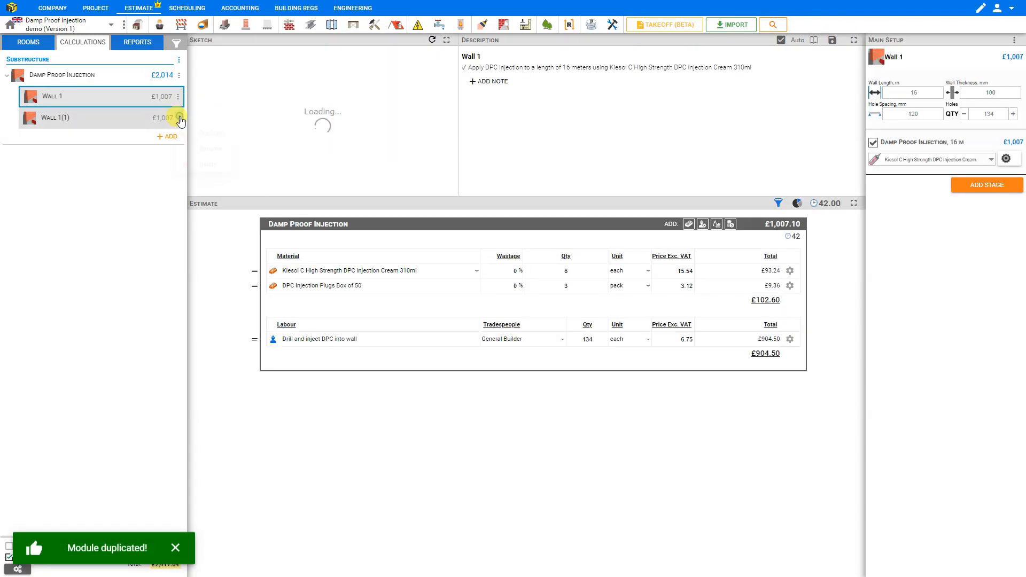
left_click(180, 119)
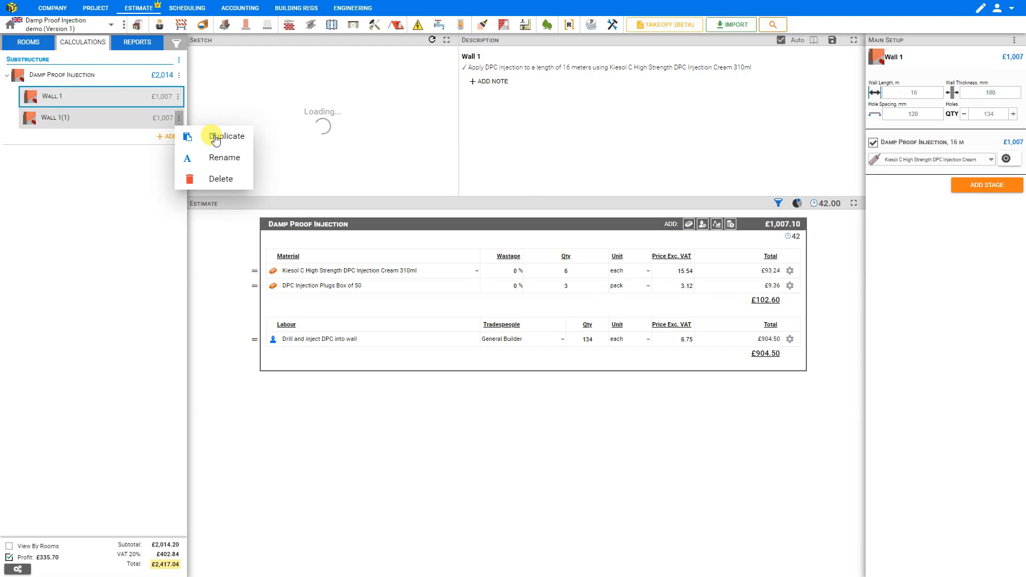
left_click(213, 136)
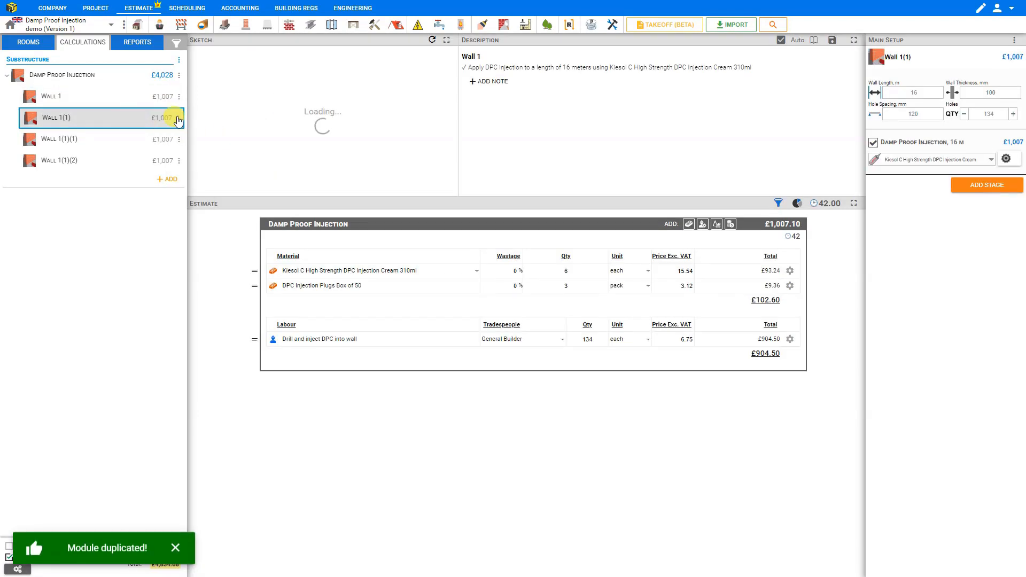
- Rename the first copy of Wall 1 as Wall 2 and set its wall length to 8 m
left_click(178, 118)
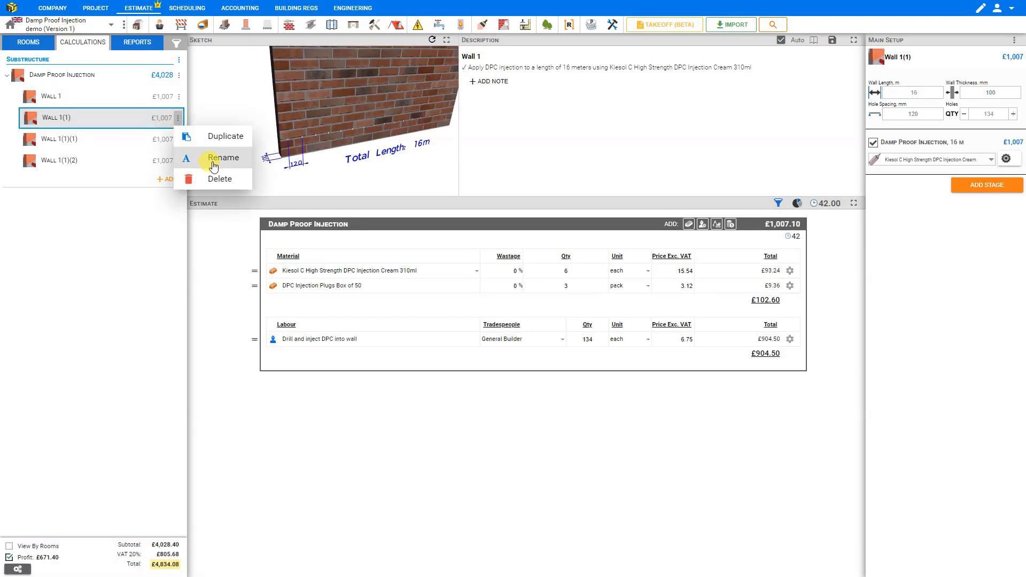
key("BackSpace")
key("BackSpace")
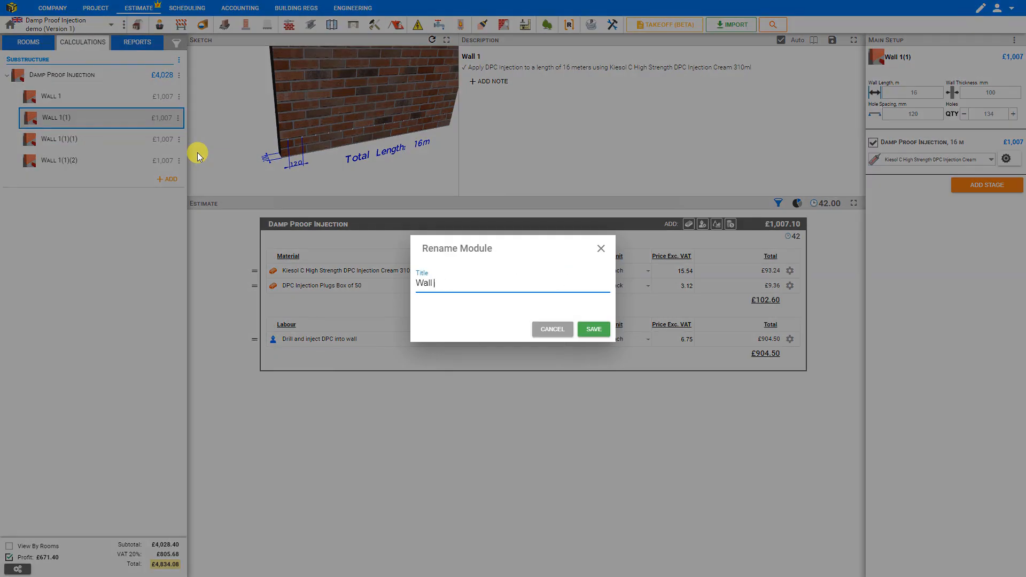
type("2")
key("Return")
left_click_drag(926, 91, 894, 90)
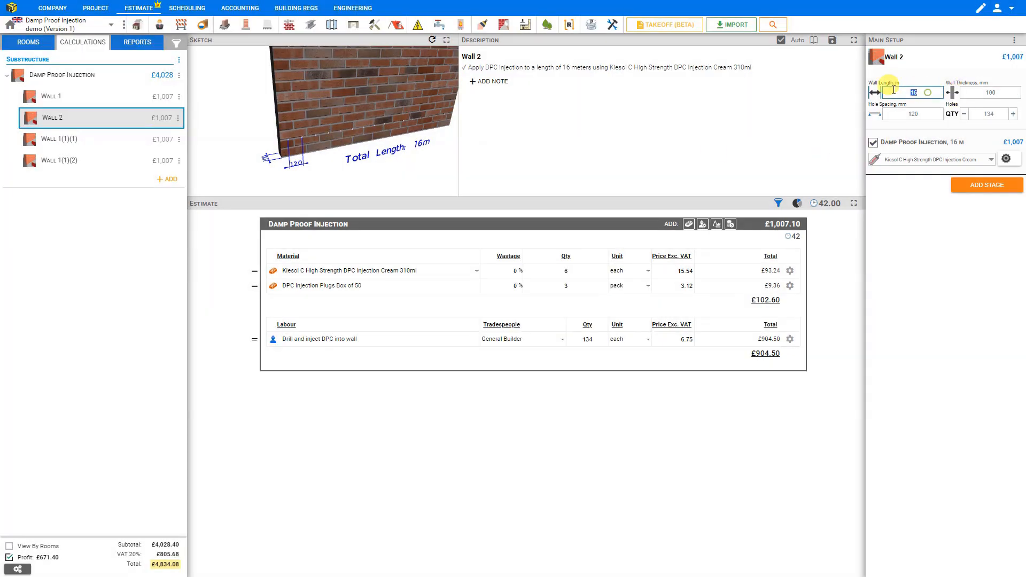
type("8")
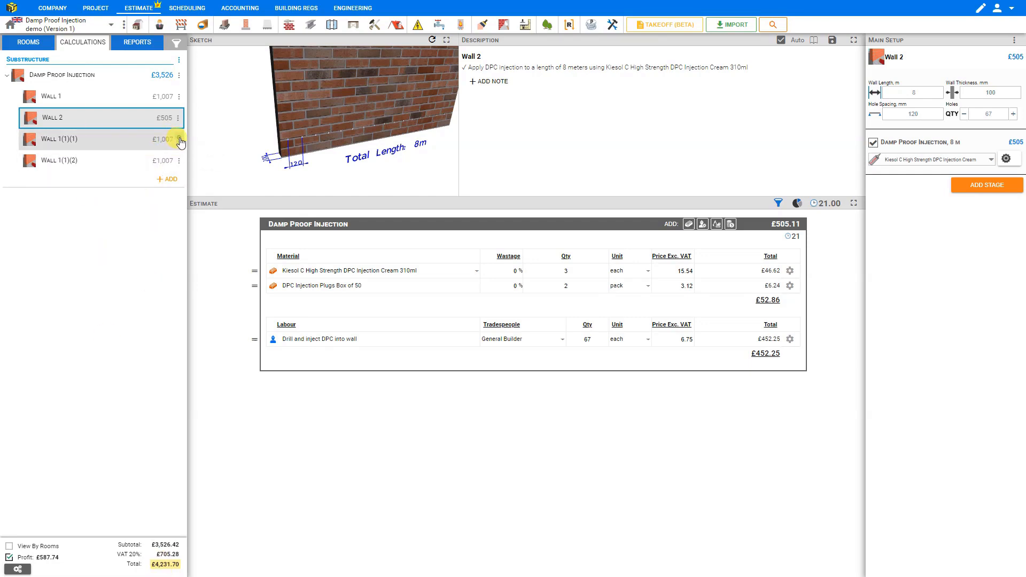
- Delete the two surplus wall duplicates, Wall 1(1)(1) and Wall 1(1)(2), from the Damp Proof Injection calculation
left_click(180, 140)
left_click(212, 198)
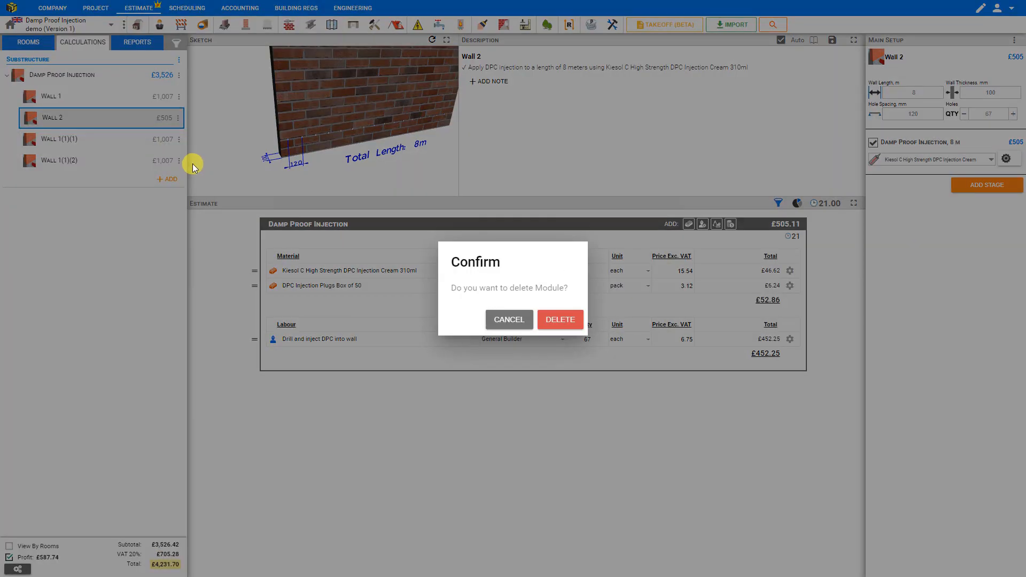
left_click(556, 320)
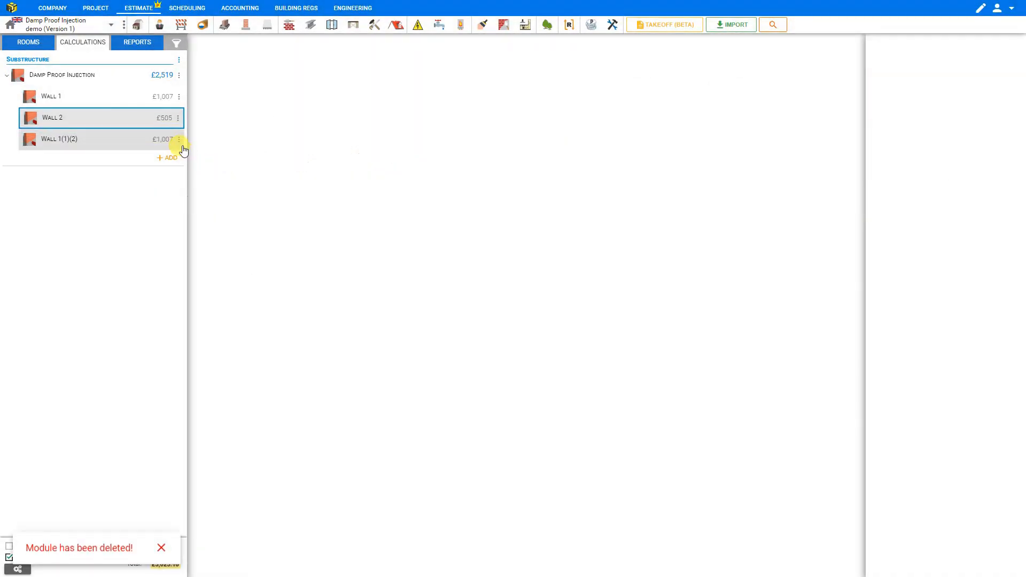
left_click(180, 142)
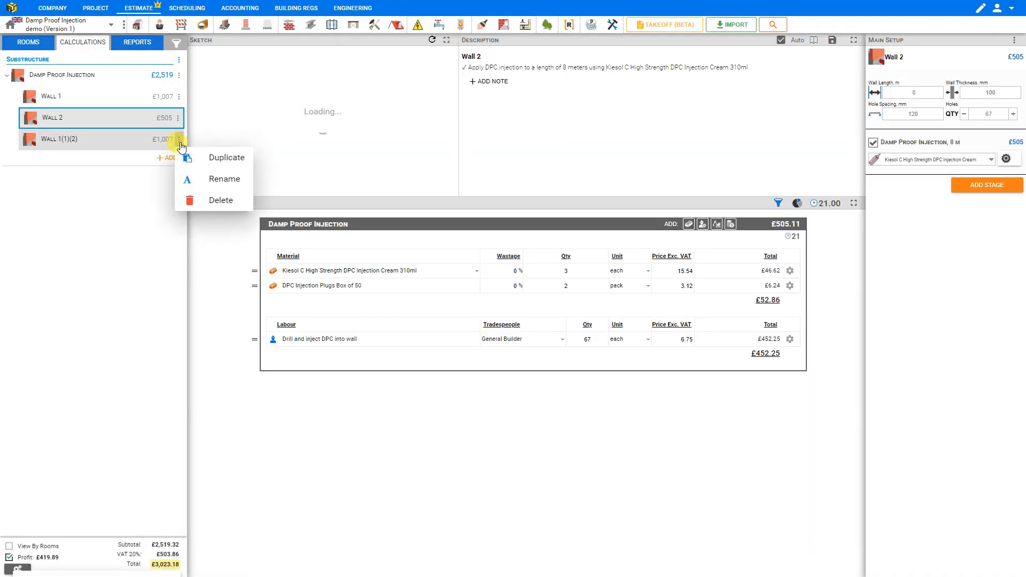
left_click(210, 201)
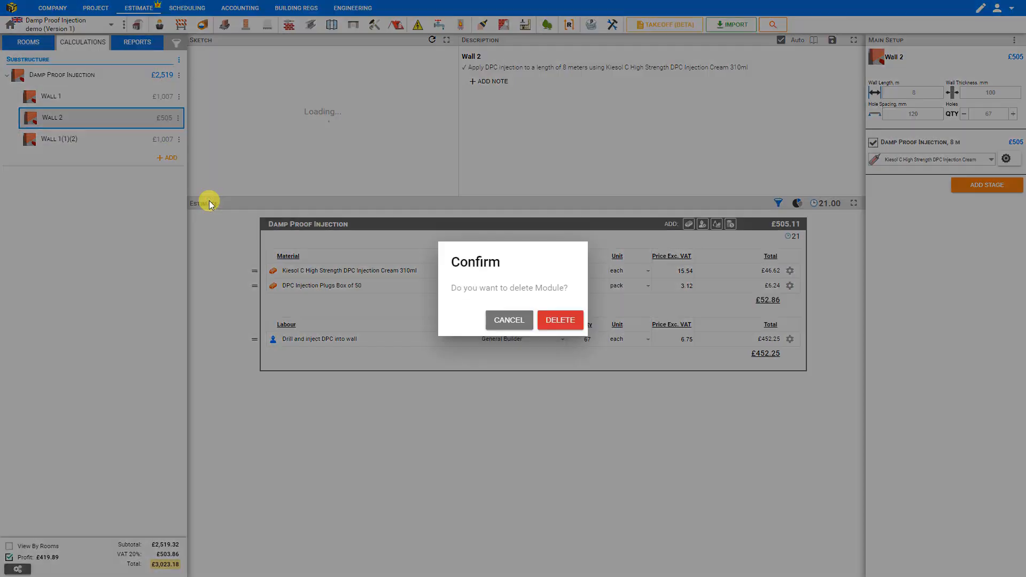
left_click(555, 320)
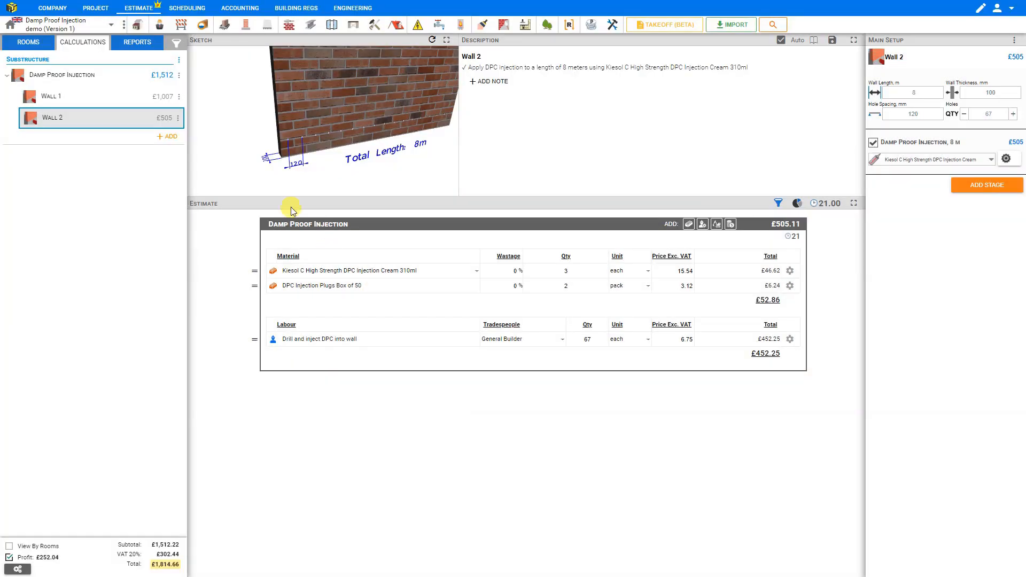
- Rename the Wall 1 module as Exterior Leaf and open its wall length for editing
left_click(180, 97)
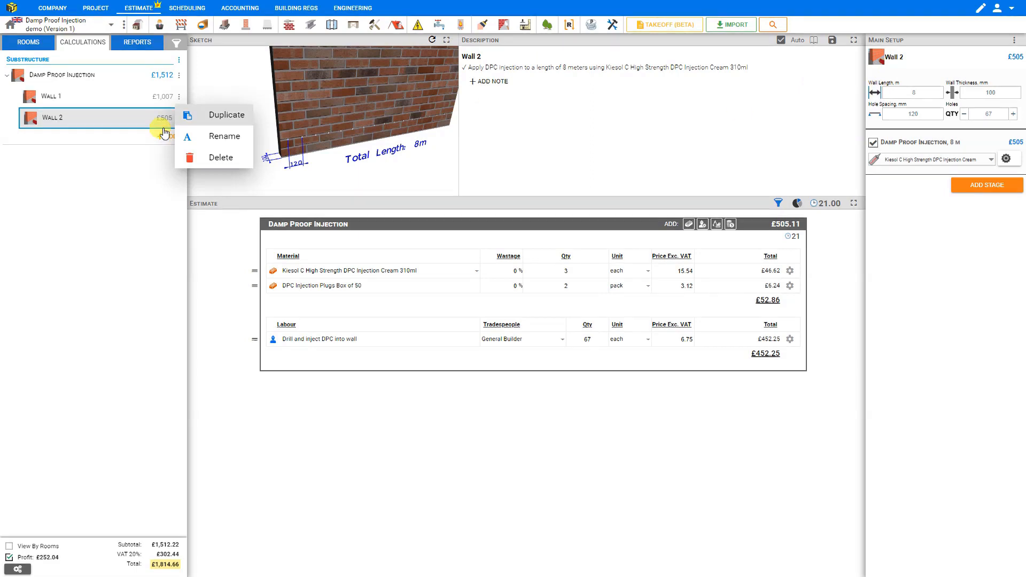
left_click(48, 99)
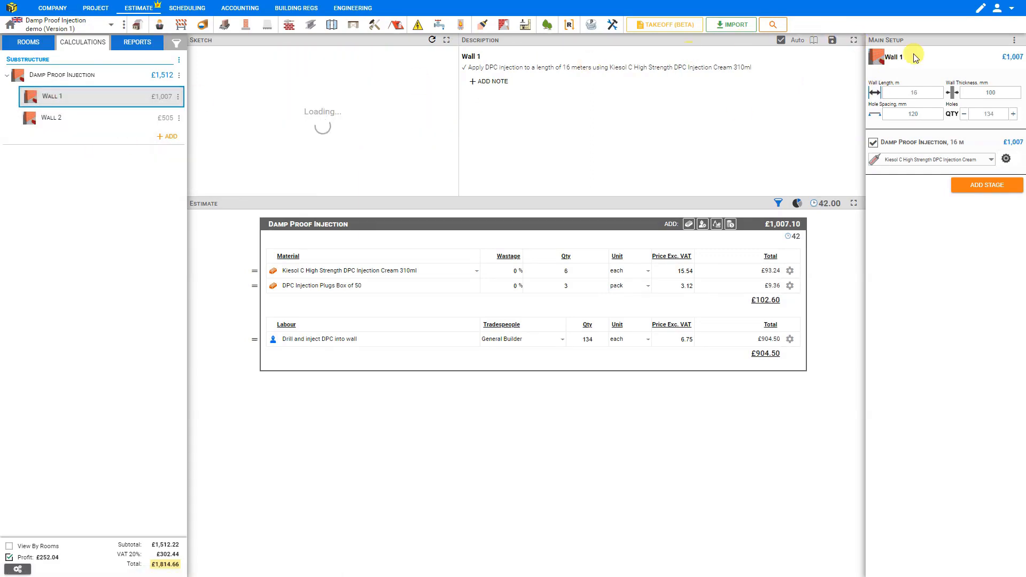
left_click_drag(886, 57, 906, 57)
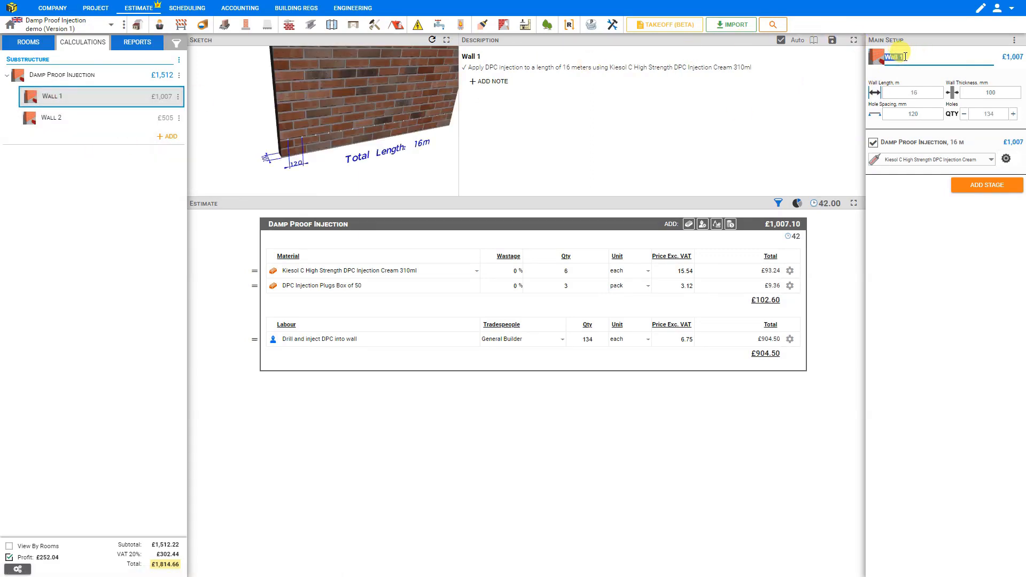
type("Exterior Leaf")
left_click(902, 93)
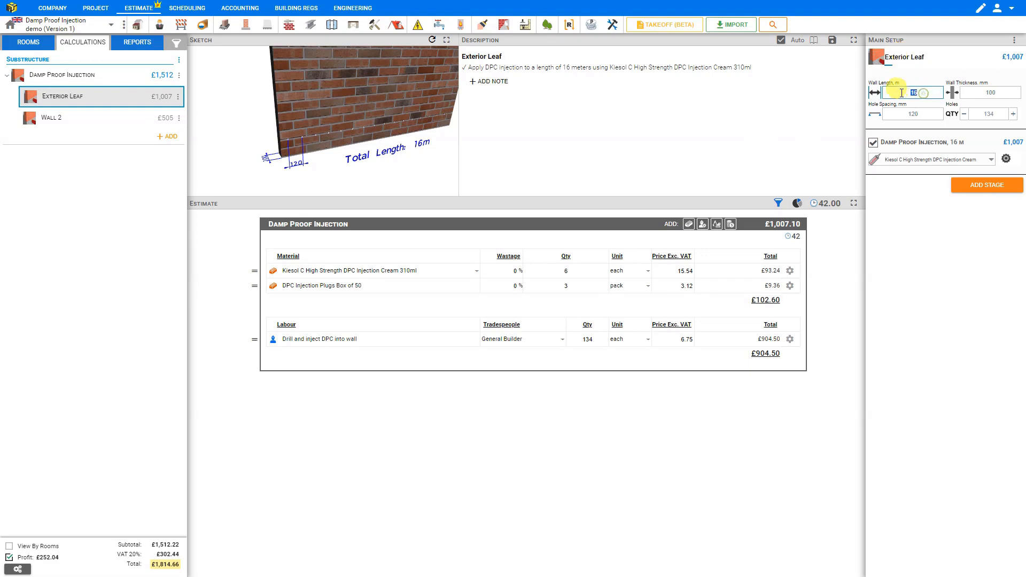
- Set the Exterior Leaf's wall length to 8 m and rename the Wall 2 module as Interior Leaf
type("8")
key("Return")
left_click(105, 118)
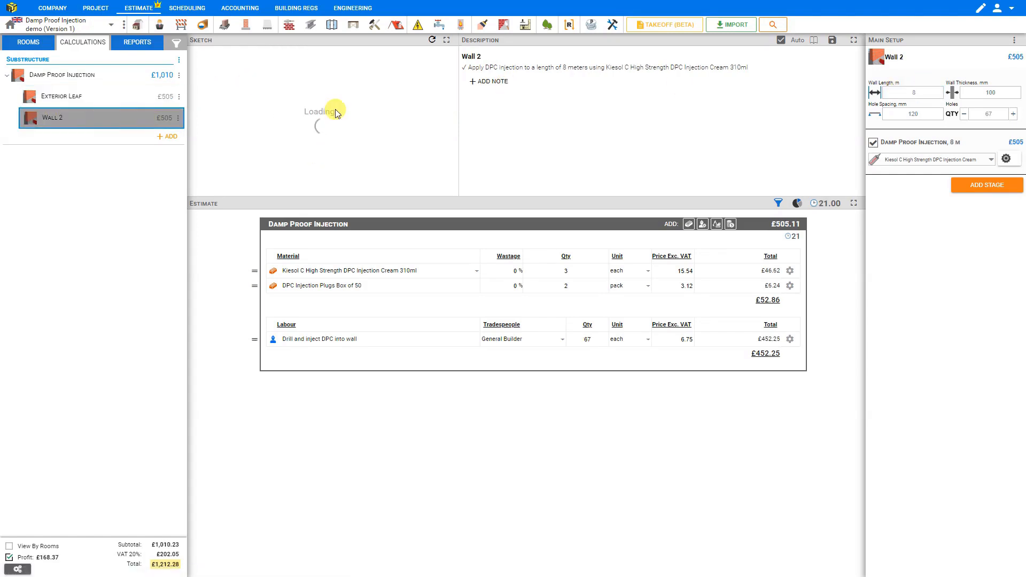
left_click(909, 58)
key("ctrl+a")
type("In")
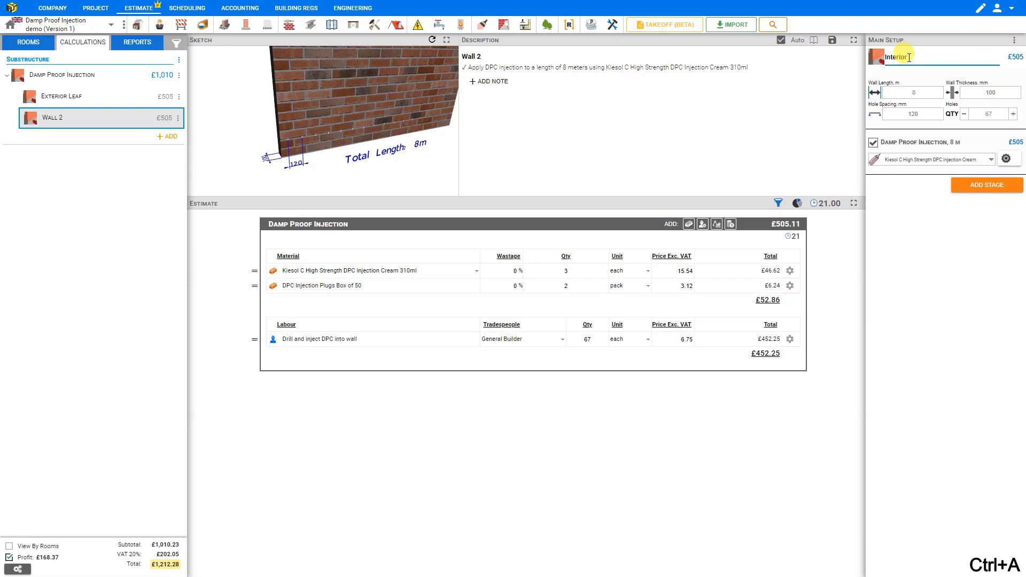
type("terior Leaf")
key("Return")
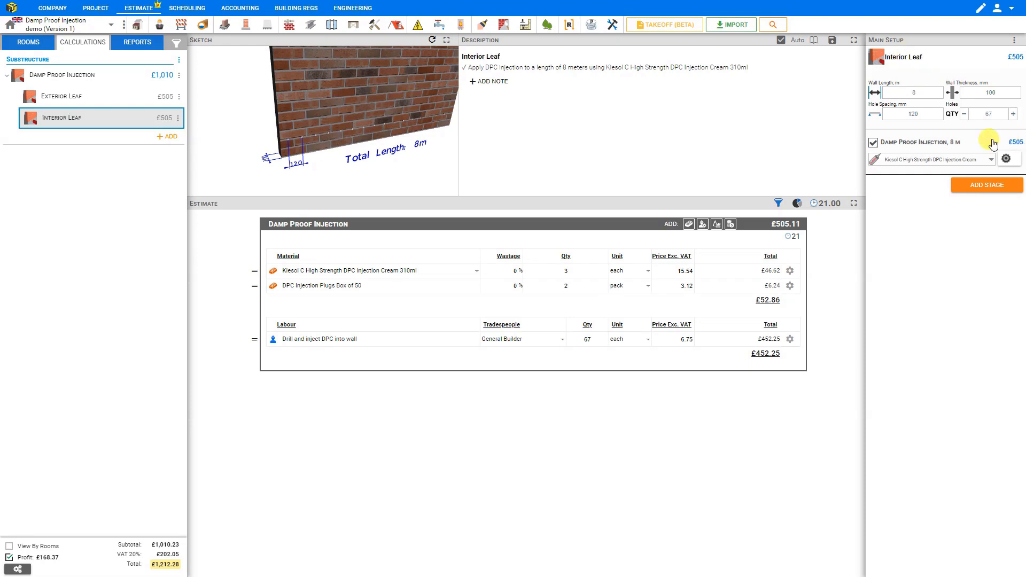
- Set the Interior Leaf's wall thickness to 140 mm
double_click(997, 92)
type("140")
key("Return")
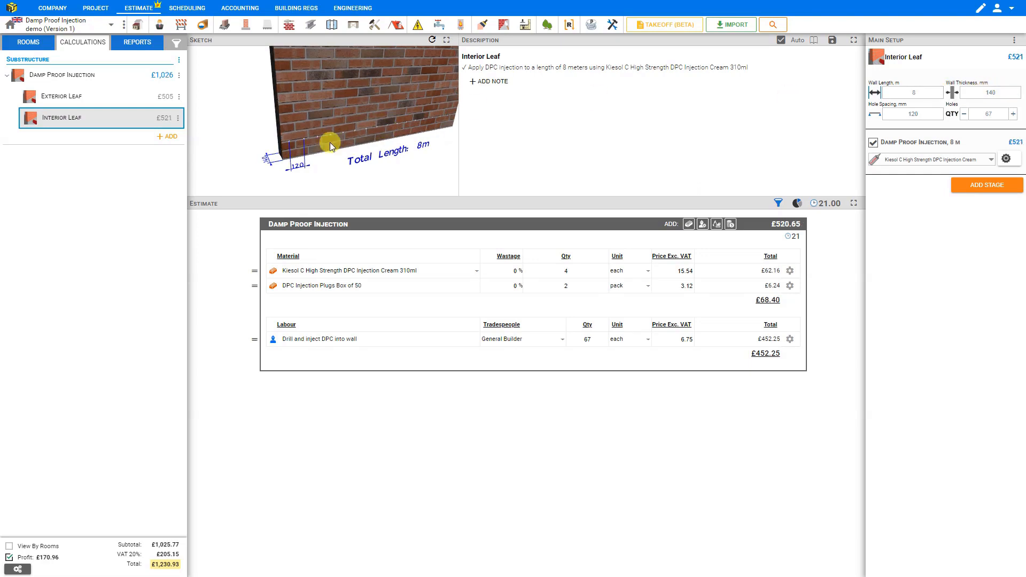
- Open the Quote report and try the titles Estimate, Quote and Quotation before settling on Proposal
left_click(143, 45)
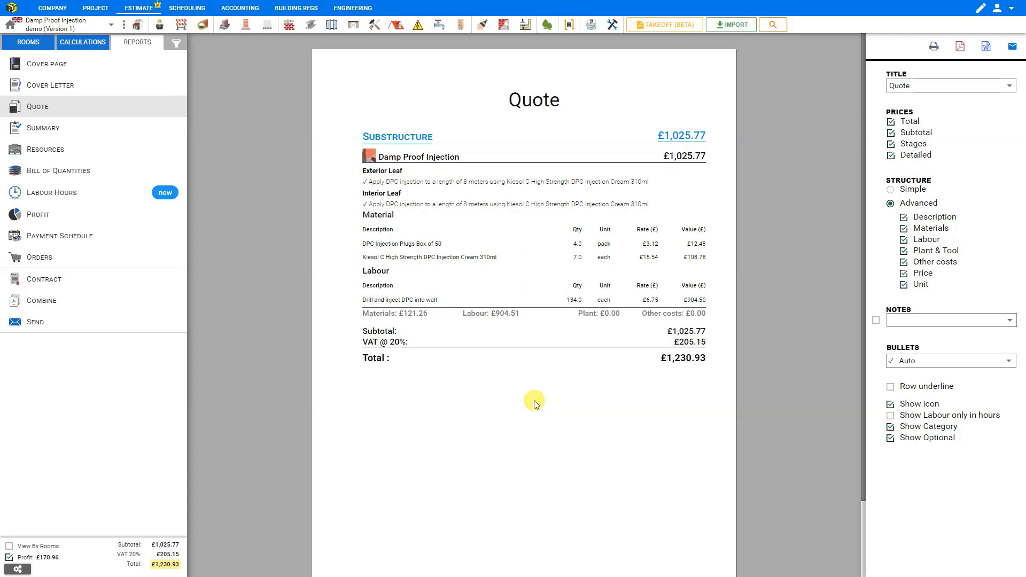
left_click(930, 87)
left_click(913, 129)
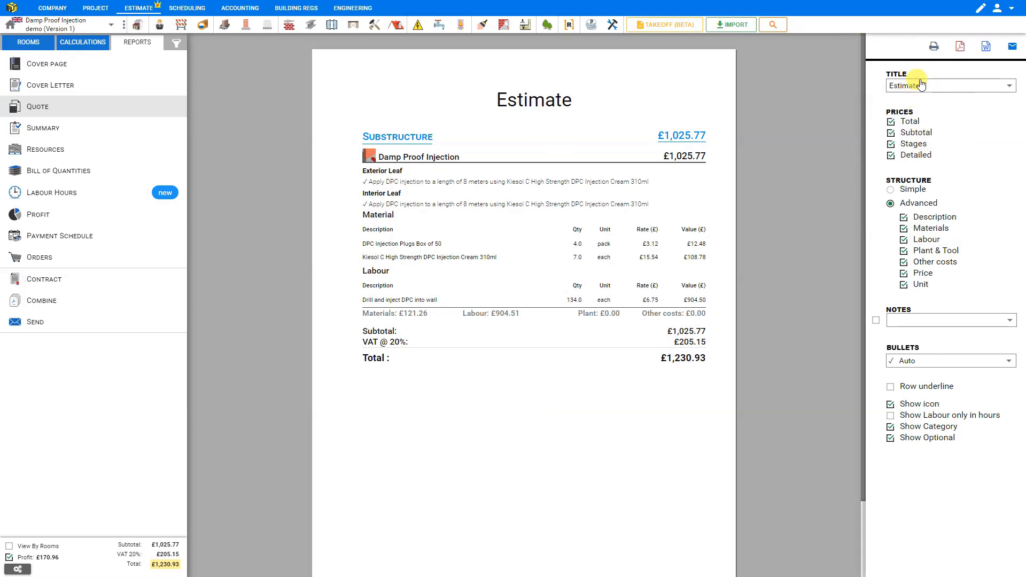
left_click(919, 88)
left_click(909, 154)
left_click(905, 87)
left_click(910, 185)
left_click(903, 85)
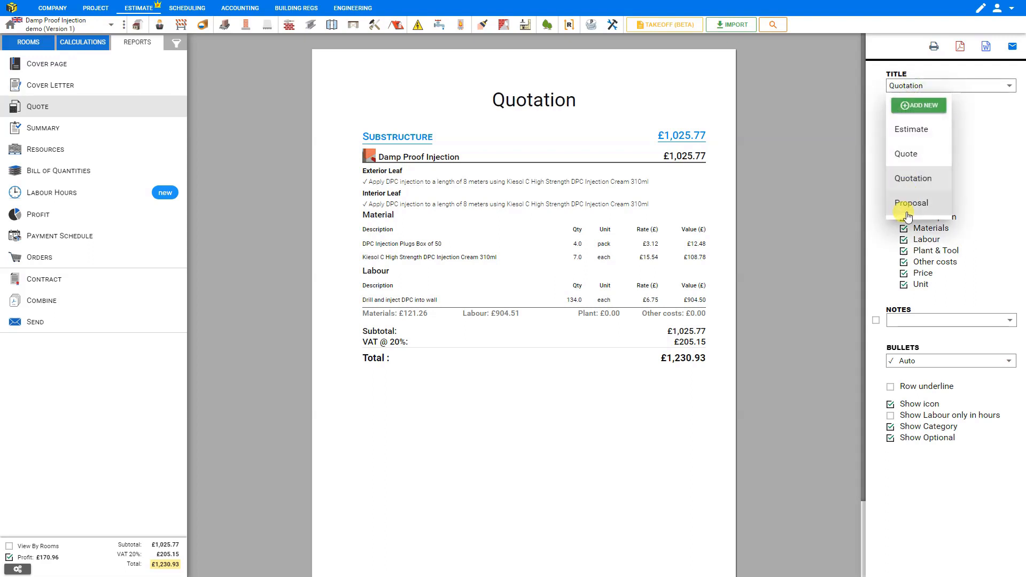
left_click(906, 206)
left_click(909, 85)
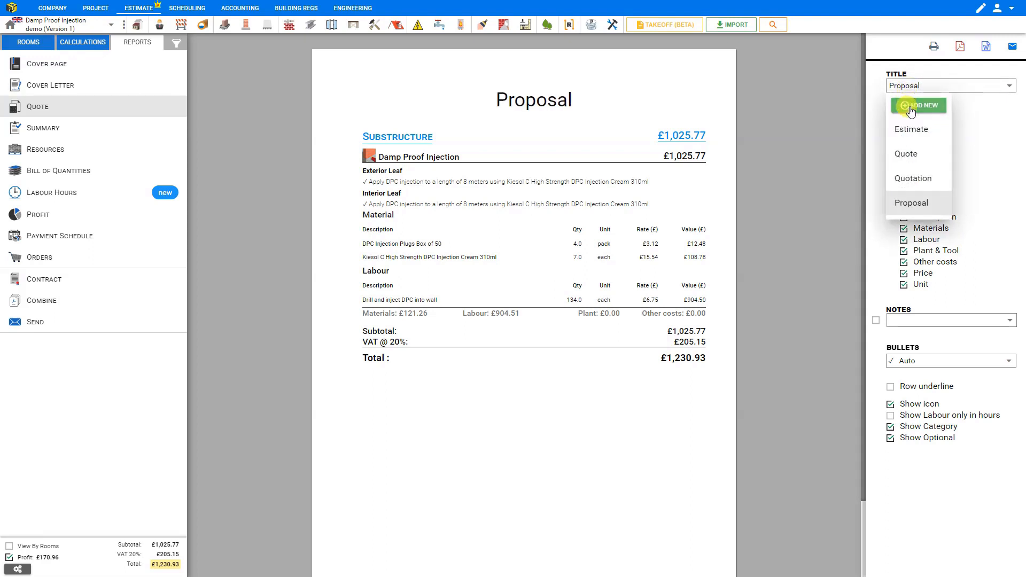
left_click(963, 107)
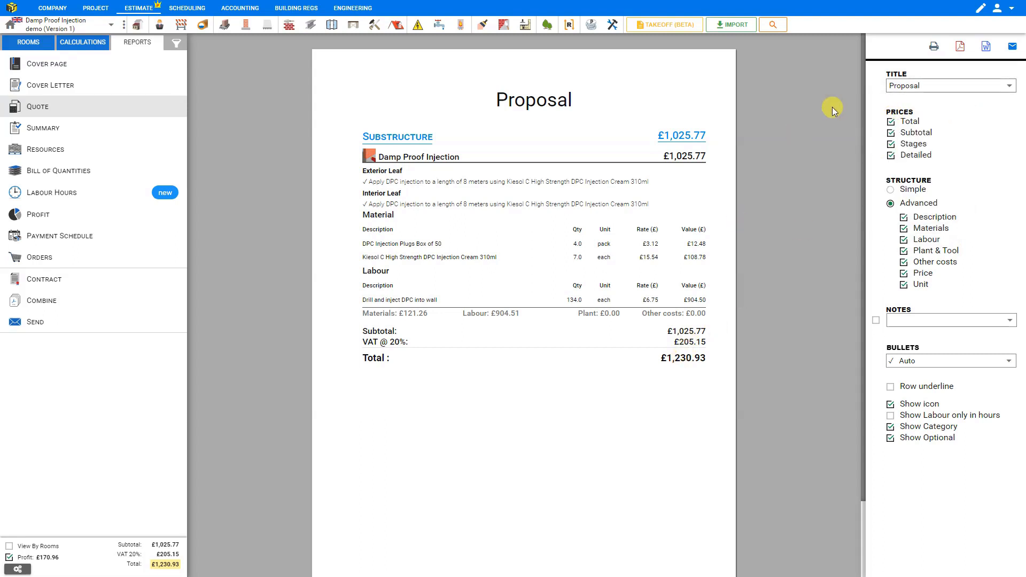
- Exclude the subtotal, stages and detailed prices from the proposal
left_click(890, 122)
left_click(890, 122)
left_click(890, 133)
left_click(891, 134)
left_click(890, 135)
left_click(890, 144)
left_click(892, 145)
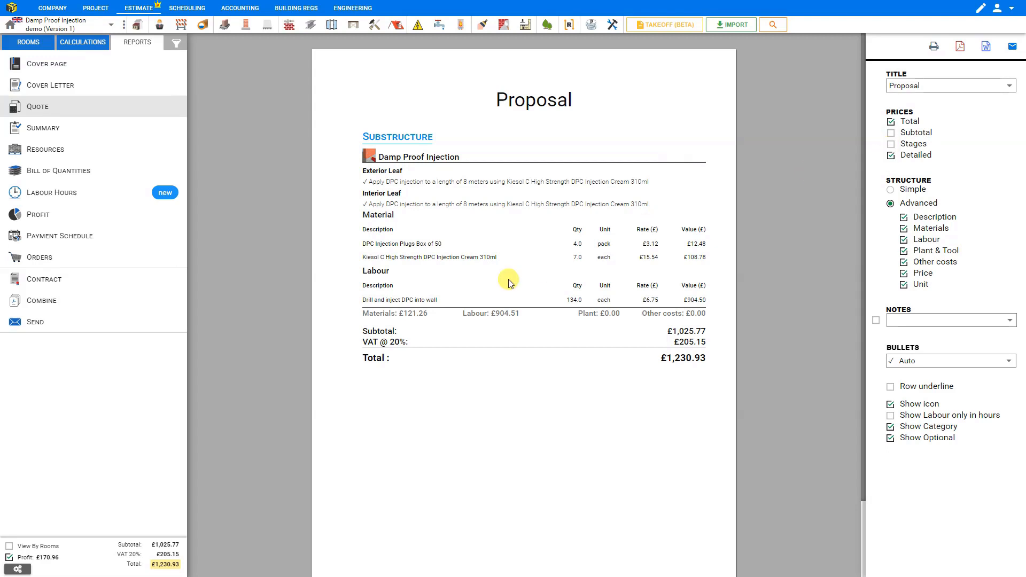
left_click(892, 157)
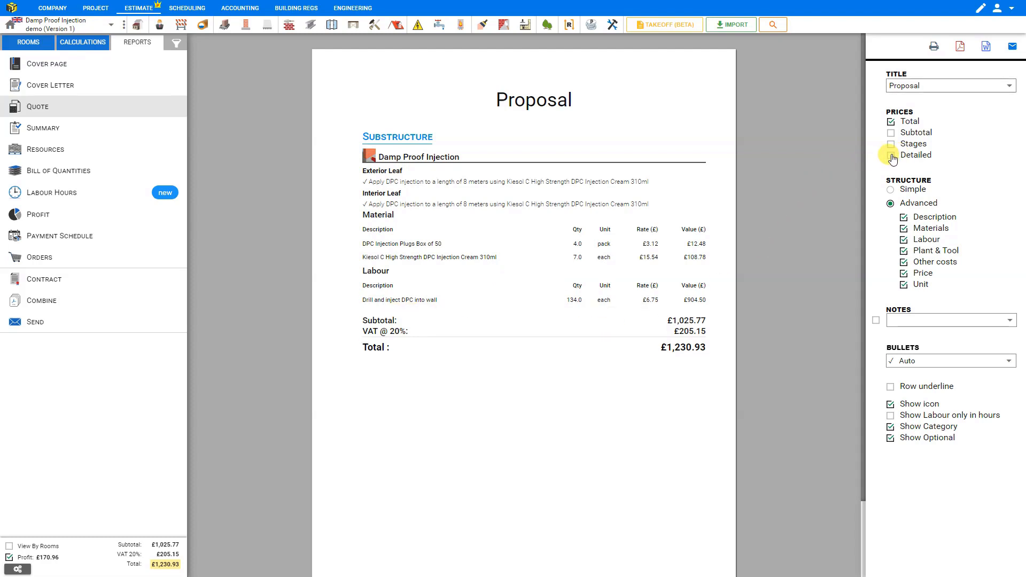
- Try the Simple structure, and test hiding the description, materials and labour in the Advanced structure
left_click(891, 190)
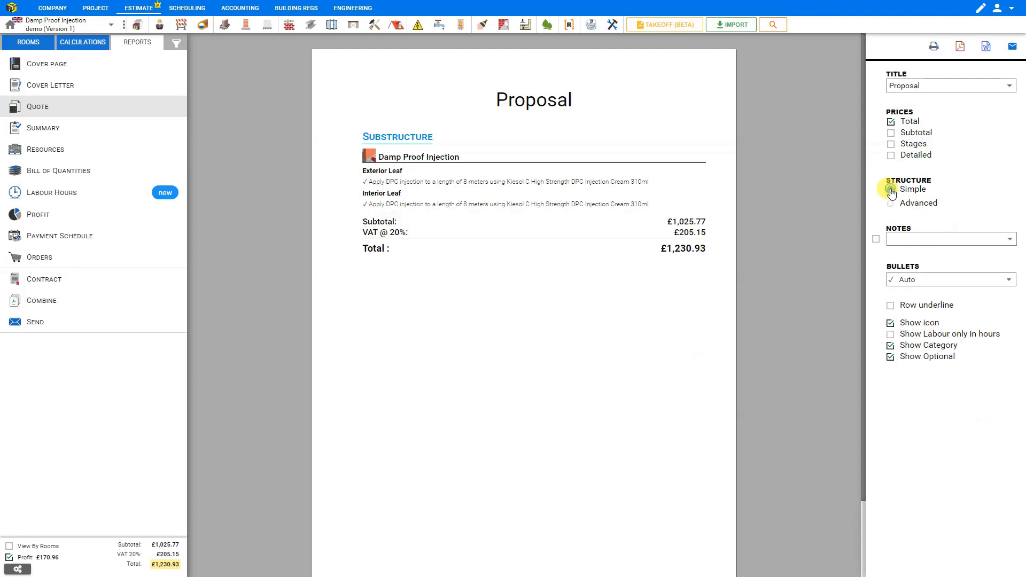
left_click(891, 205)
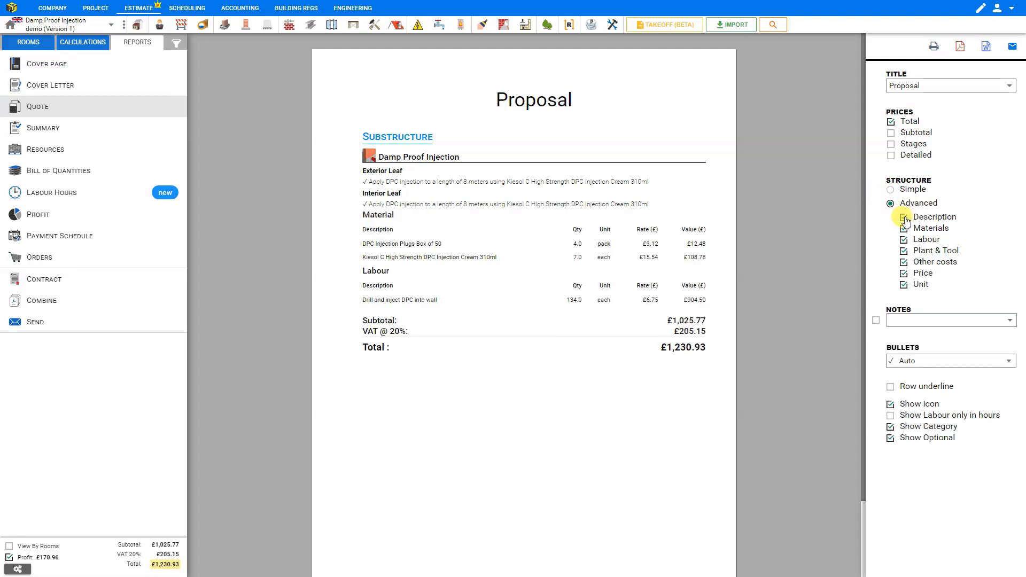
left_click(904, 219)
left_click(904, 219)
left_click(906, 230)
left_click(905, 230)
left_click(905, 240)
left_click(905, 241)
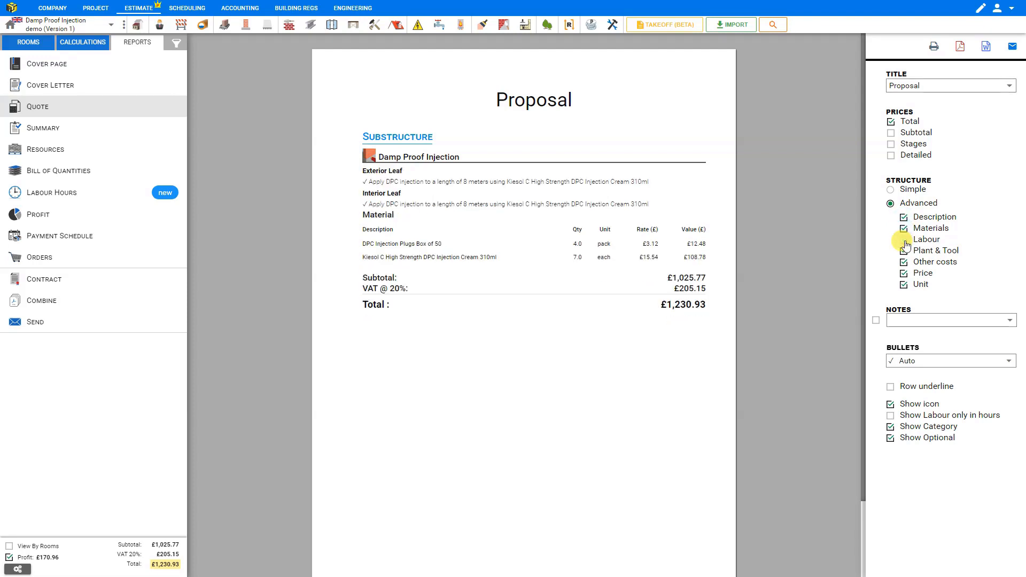
- Test hiding the price and unit details in the proposal's Advanced structure
left_click(904, 274)
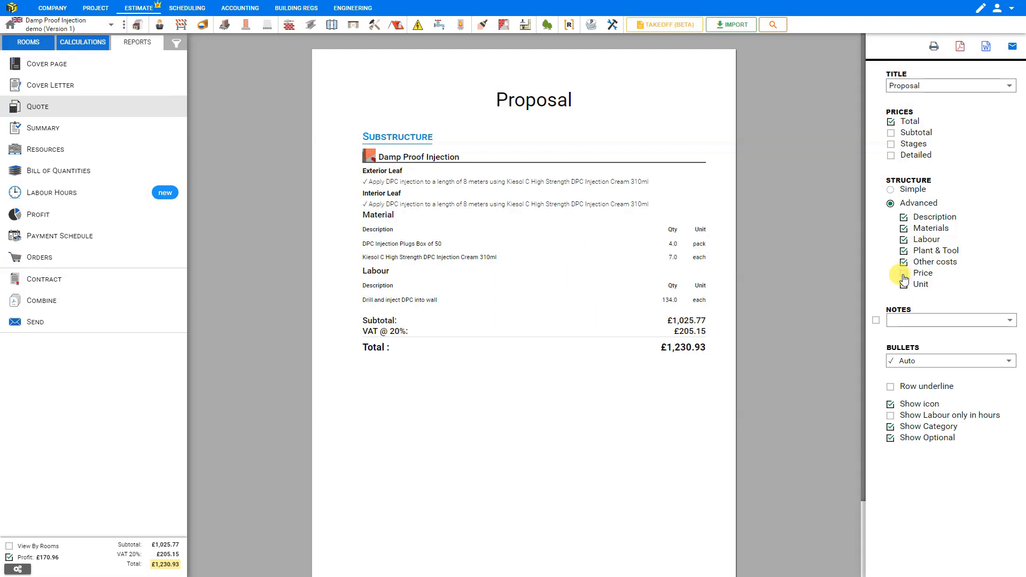
left_click(904, 275)
left_click(904, 286)
left_click(904, 285)
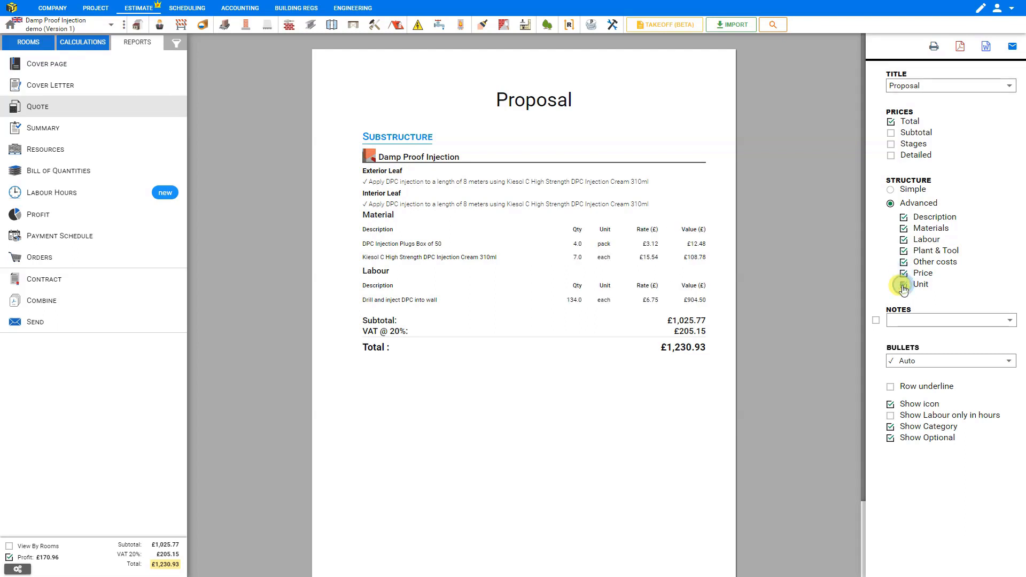
- Include notes in the proposal and, using the MY NEW NOTES template, add a bold, underlined line reading "Add text"
left_click(876, 322)
mouse_move(485, 481)
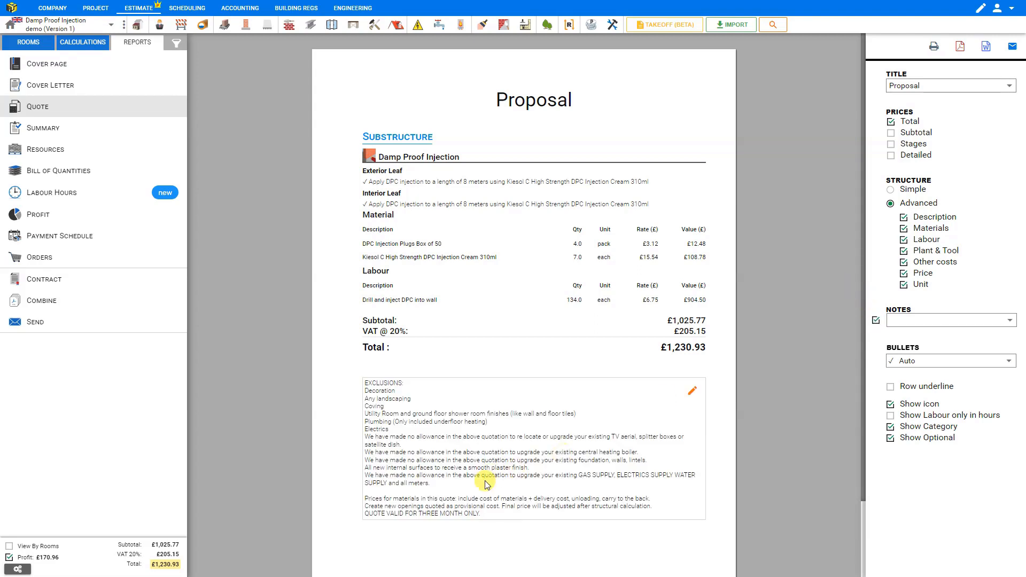
left_click(691, 393)
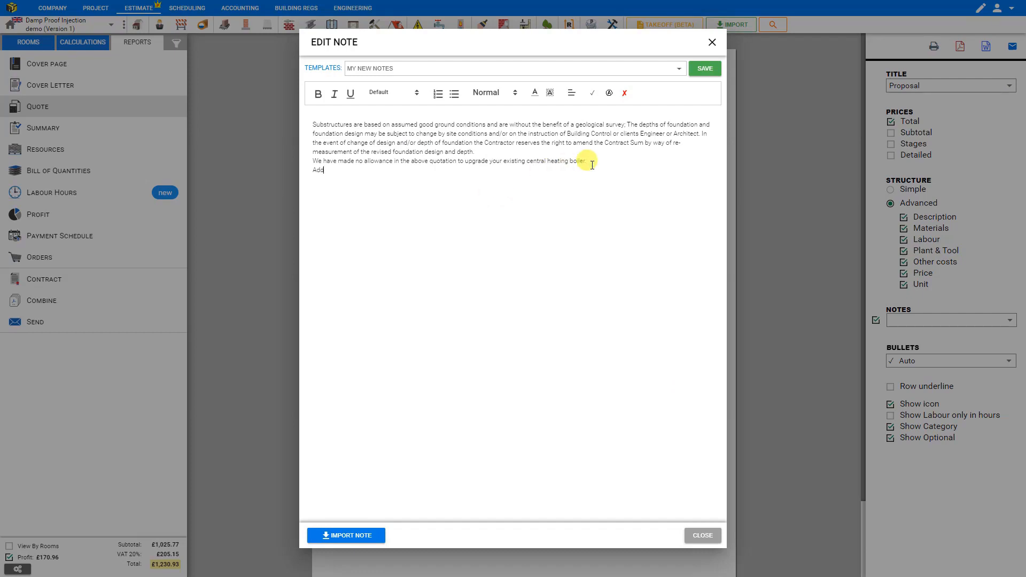
left_click(318, 94)
left_click(351, 94)
- Import the General note "QUOTE VALID FOR THREE MONTH ONLY." and put it on its own line below "Add text"
left_click(359, 534)
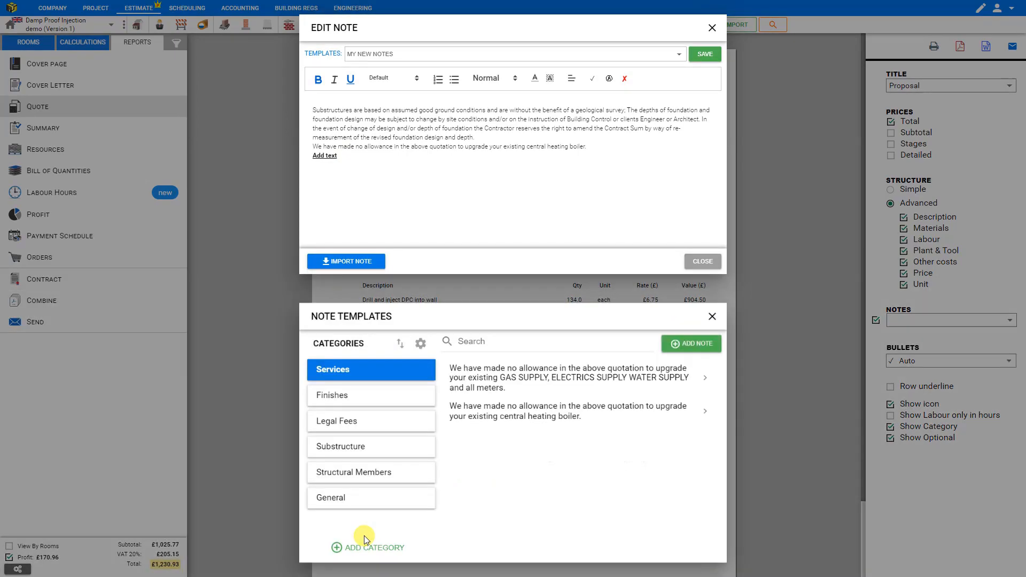
left_click(365, 505)
left_click(523, 376)
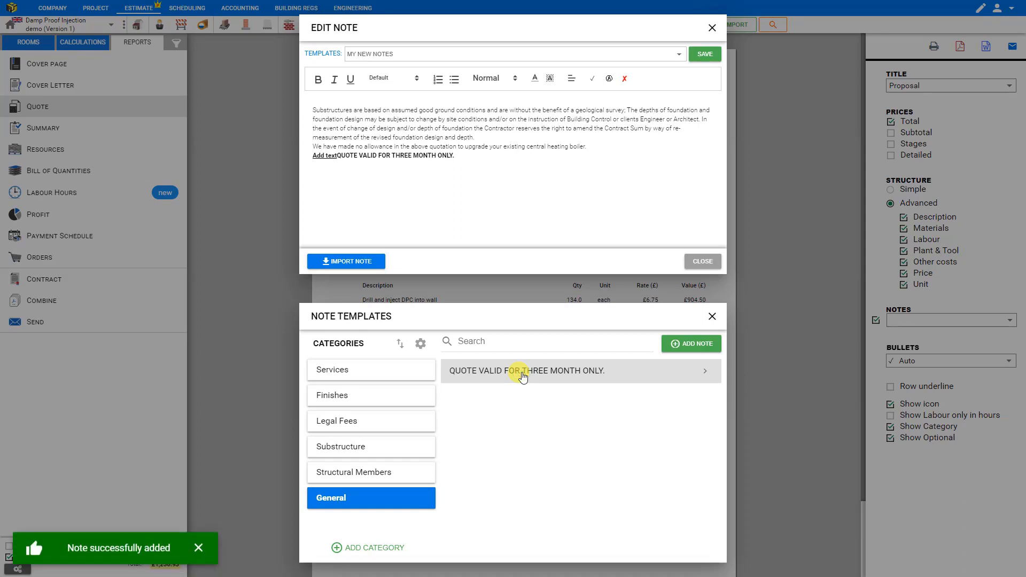
left_click(712, 316)
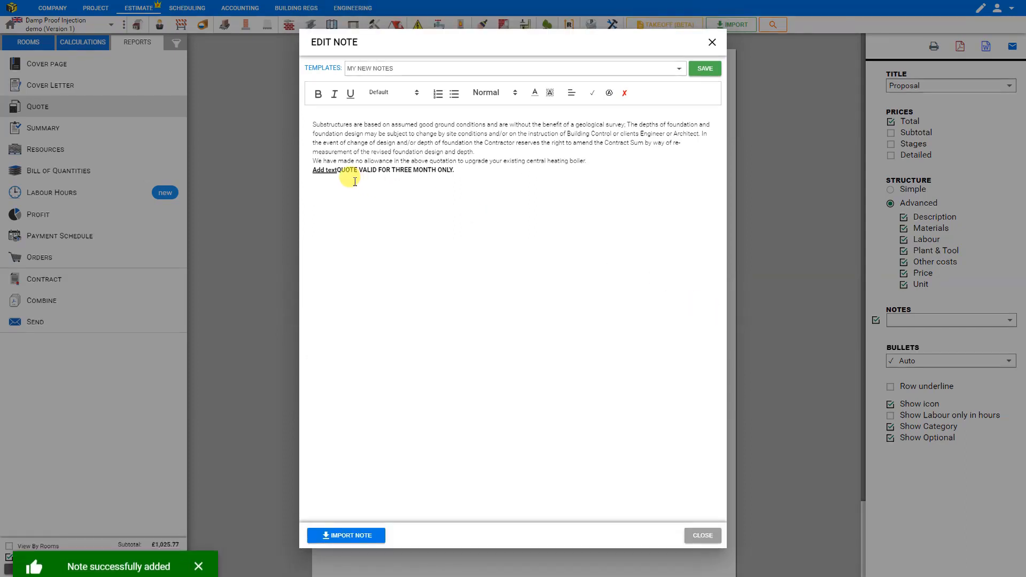
left_click(338, 171)
key("Return")
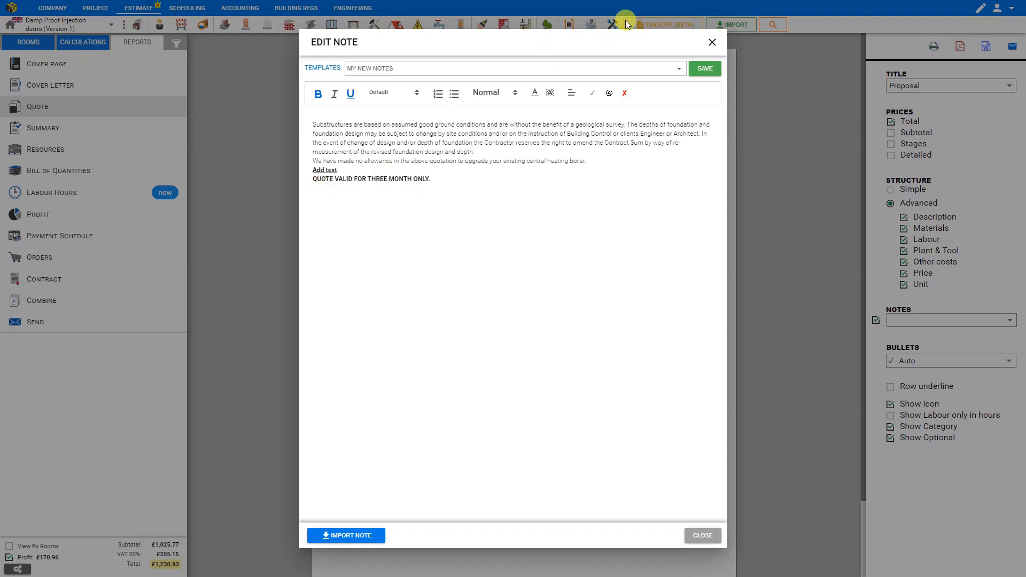
left_click(711, 42)
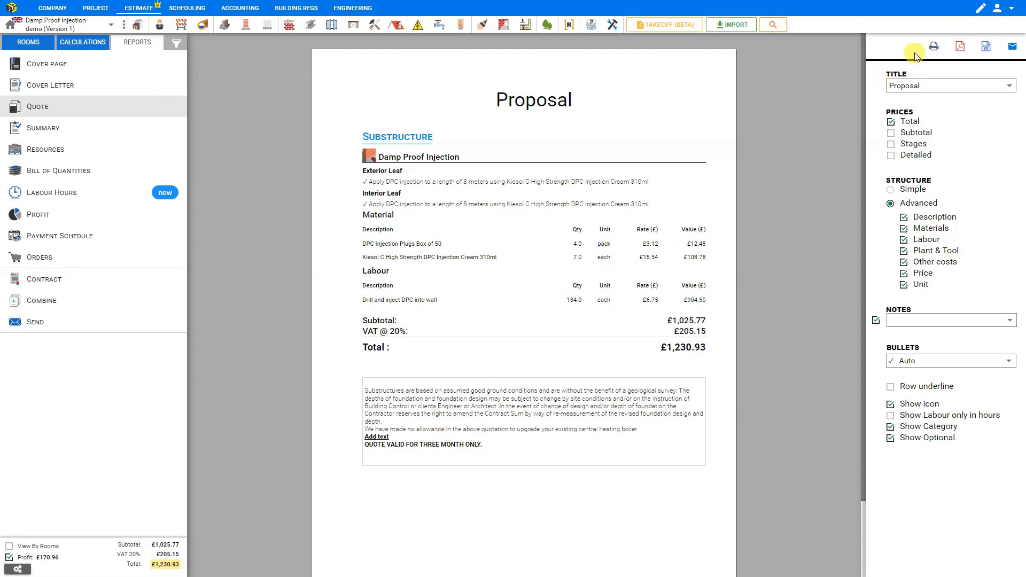
- Preview the proposal's print, PDF and Word exports, and check its e-mail sending option
left_click(936, 48)
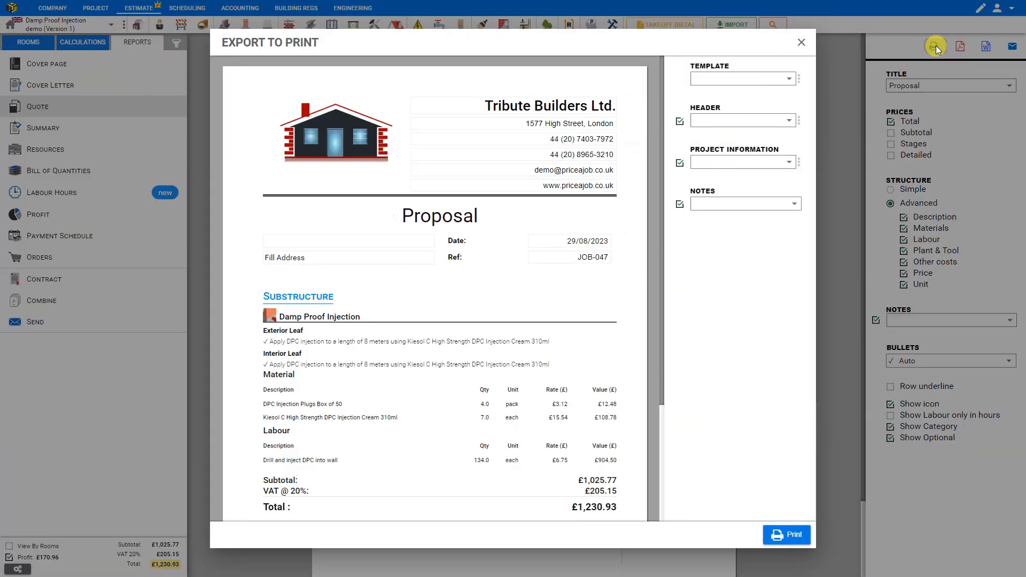
left_click(797, 40)
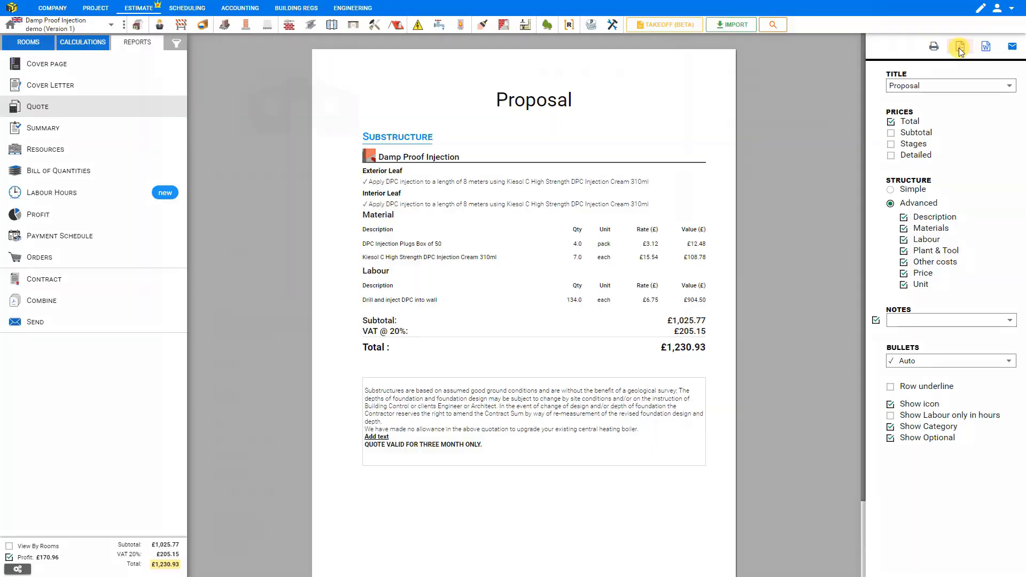
left_click(960, 47)
left_click(798, 40)
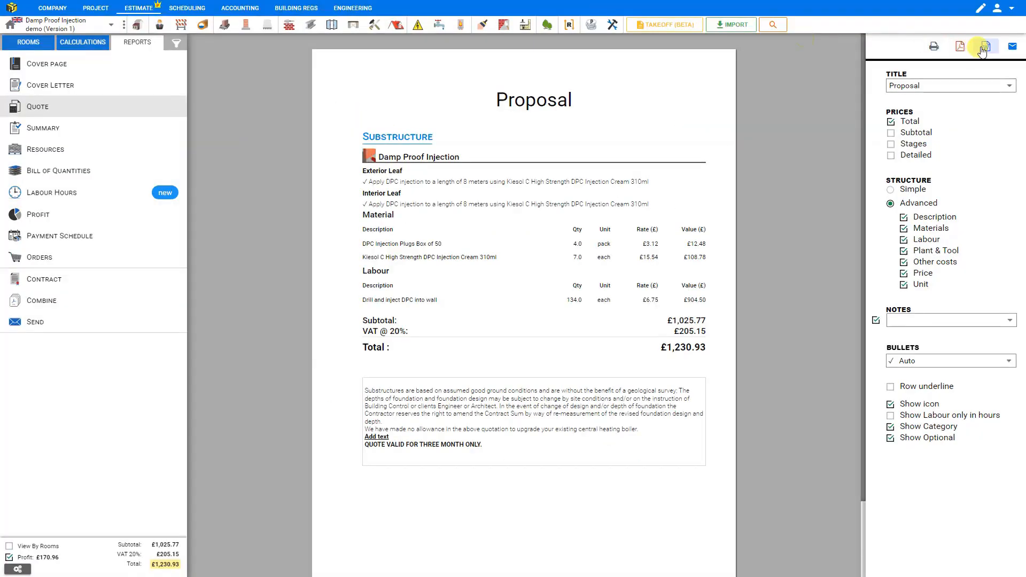
left_click(986, 47)
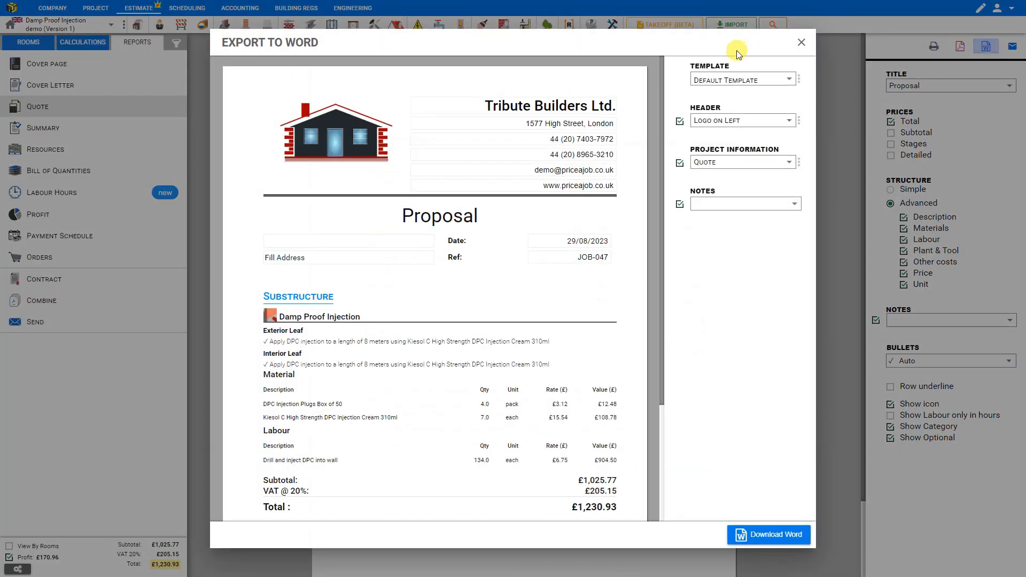
left_click(802, 42)
left_click(1012, 48)
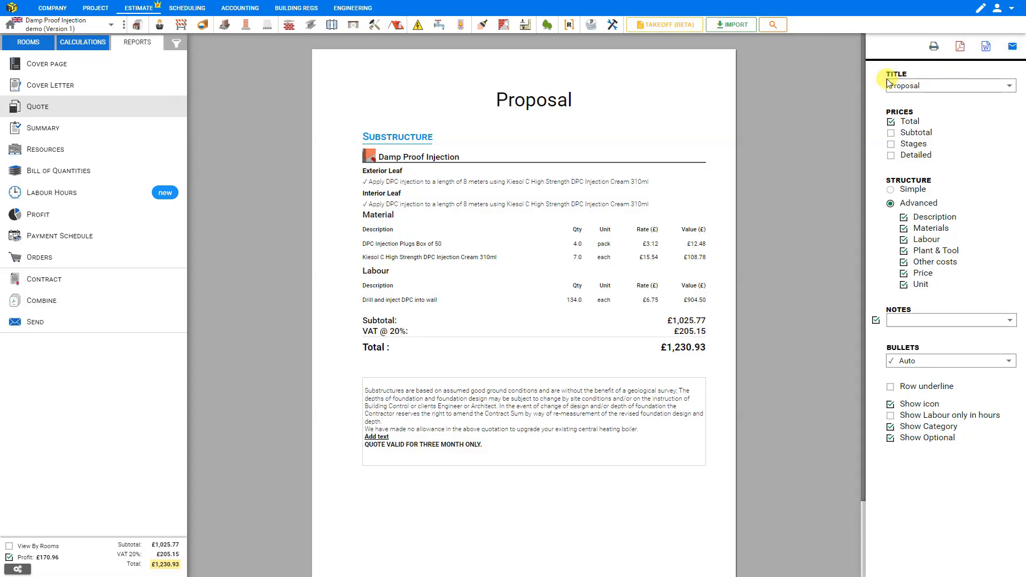